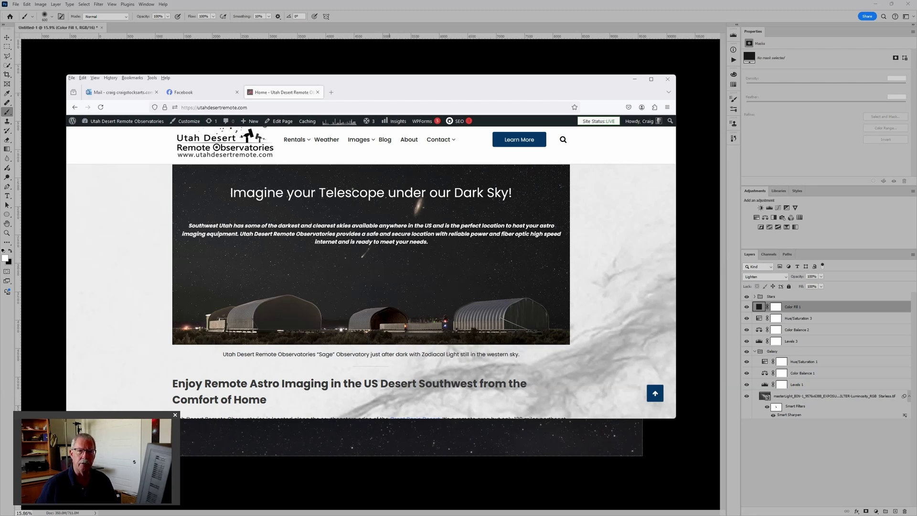
Step: Close the Firefox observatory website window to bring the Andromeda image in Photoshop back into view
{"action": "left_click", "coordinate": [489, 8]}
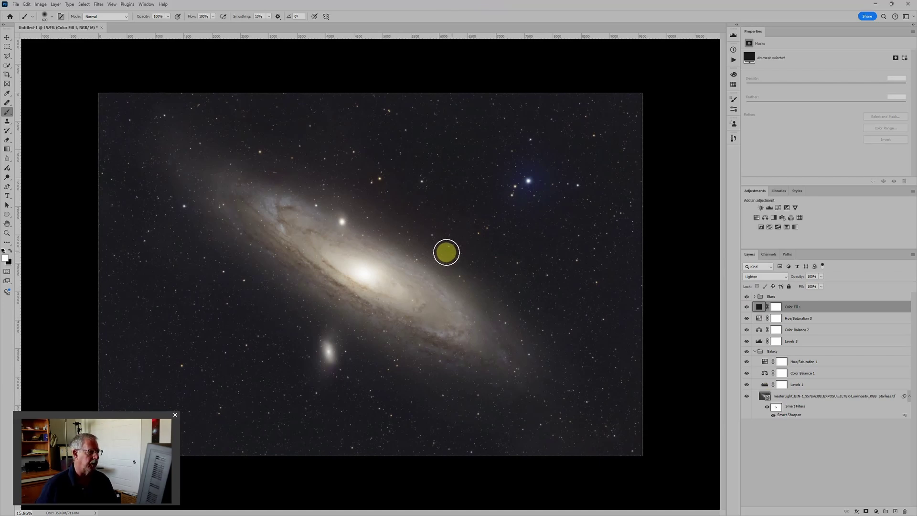
{"action": "left_click", "coordinate": [747, 297]}
{"action": "left_click", "coordinate": [747, 297]}
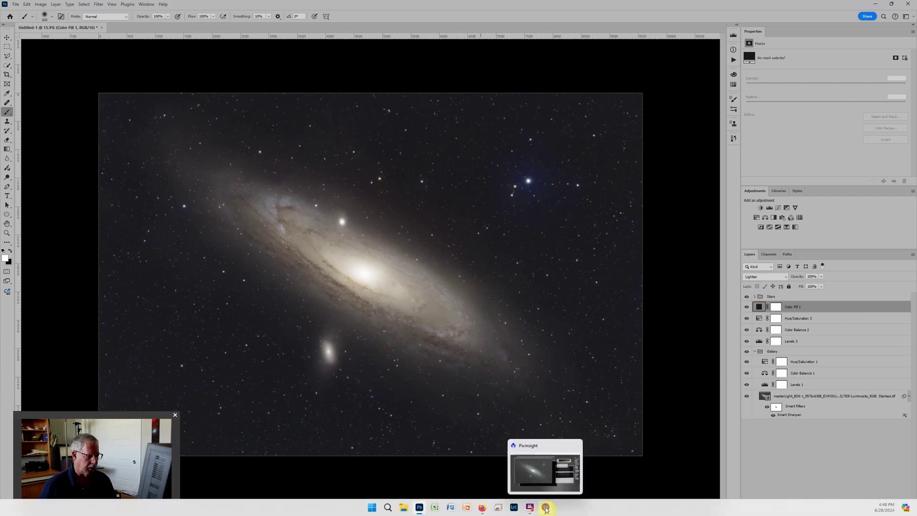
Step: In PixInsight, close the StarXTerminator, HistogramTransformation and BlurXTerminator windows and zoom out the Enhance RGB image
{"action": "left_click", "coordinate": [546, 507]}
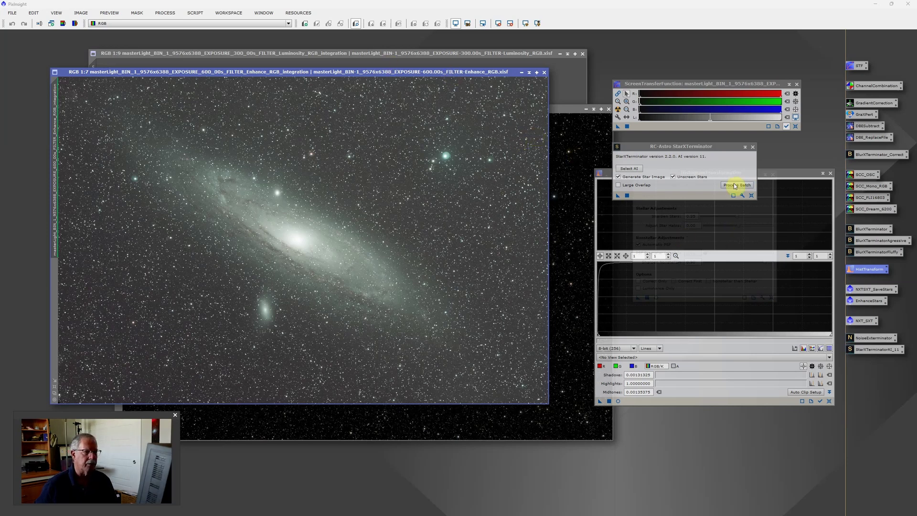
{"action": "left_click", "coordinate": [753, 146]}
{"action": "left_click", "coordinate": [830, 174]}
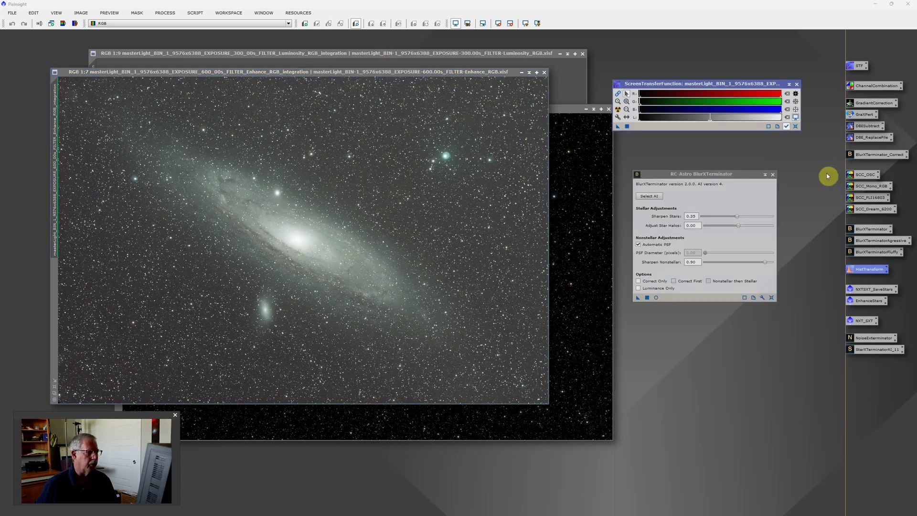
{"action": "left_click", "coordinate": [773, 175]}
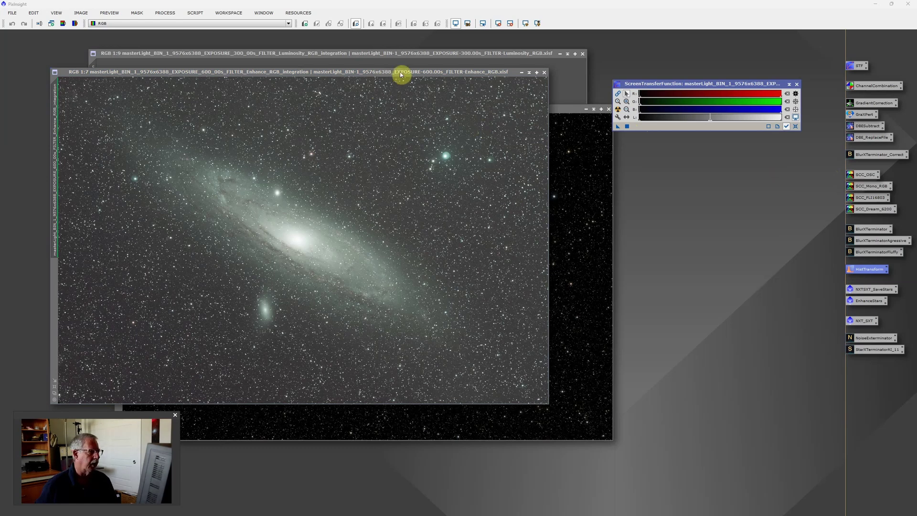
{"action": "left_click_drag", "start_coordinate": [400, 75], "coordinate": [405, 70]}
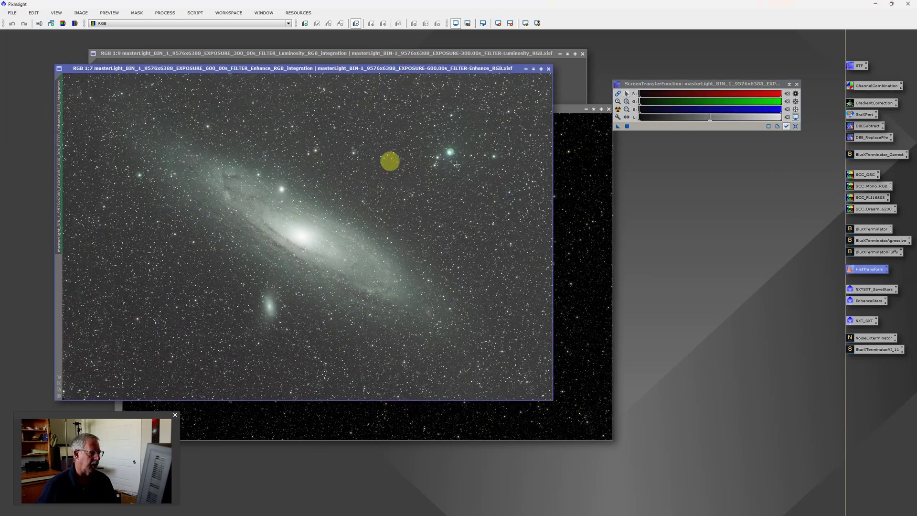
{"action": "scroll", "coordinate": [343, 154], "scroll_direction": "up", "scroll_amount": 1}
{"action": "scroll", "coordinate": [345, 156], "scroll_direction": "down", "scroll_amount": 1}
{"action": "scroll", "coordinate": [345, 155], "scroll_direction": "down", "scroll_amount": 2}
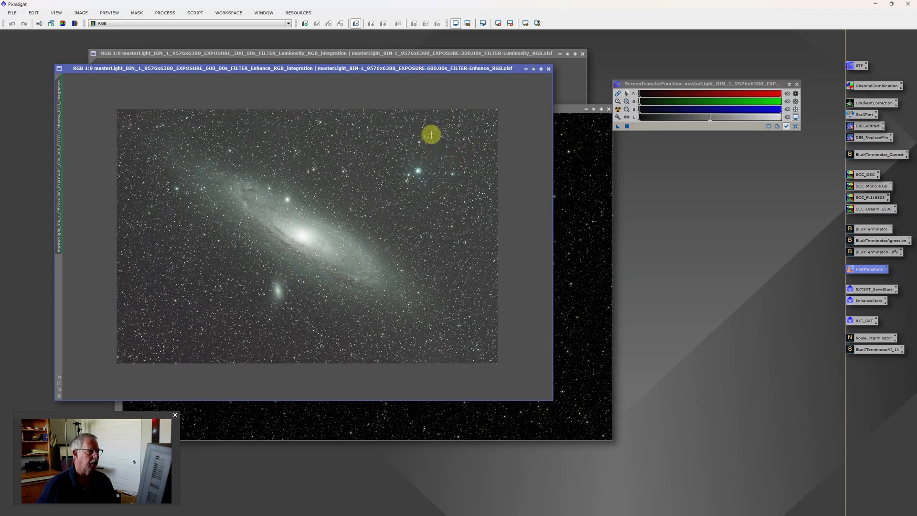
Step: Run the GraXpert gradient-removal script on the Andromeda RGB image and re-apply the Ctrl+A auto-stretch
{"action": "left_click", "coordinate": [197, 13]}
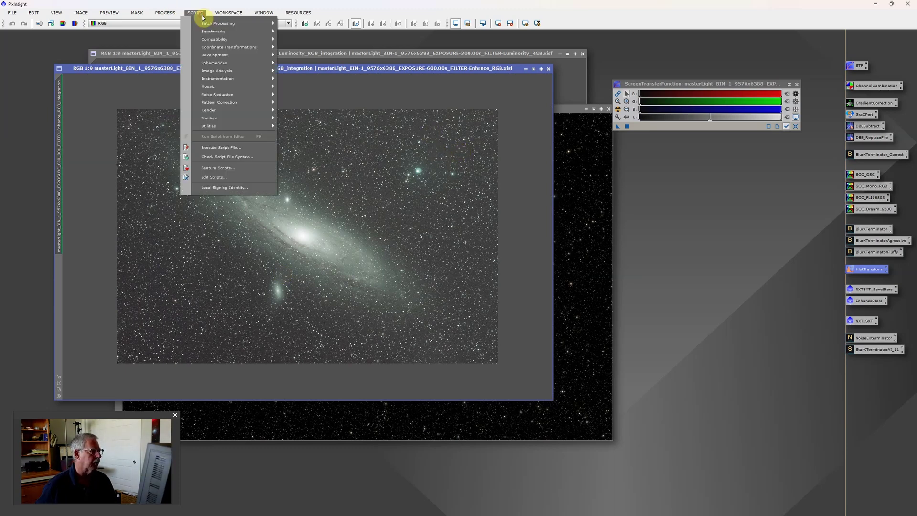
{"action": "mouse_move", "coordinate": [227, 119]}
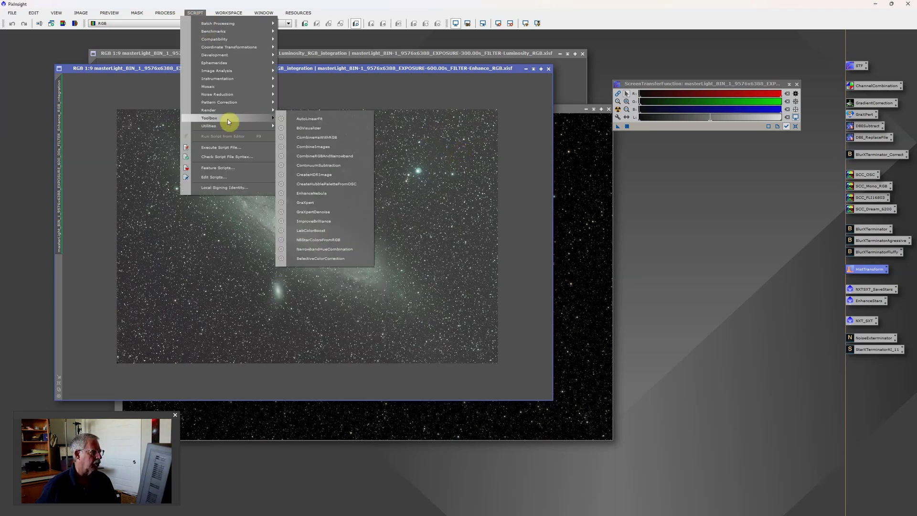
{"action": "left_click", "coordinate": [323, 205]}
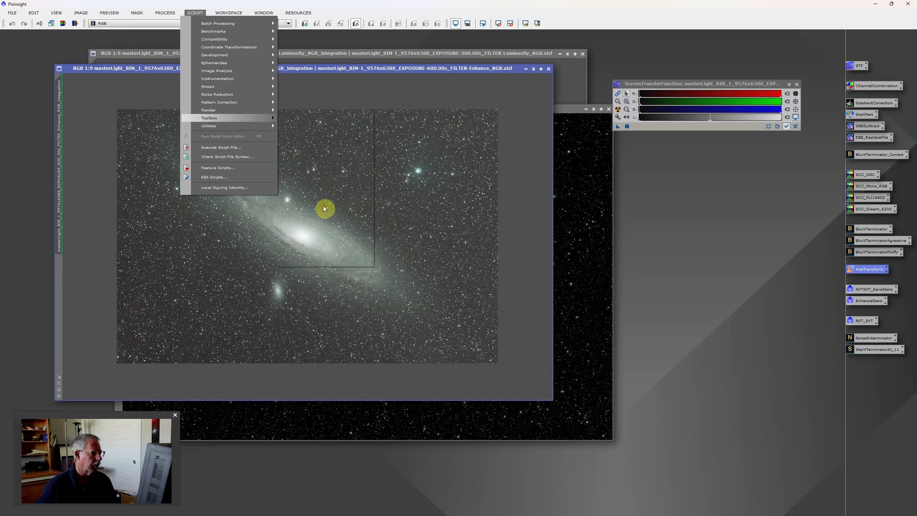
{"action": "left_click", "coordinate": [402, 297]}
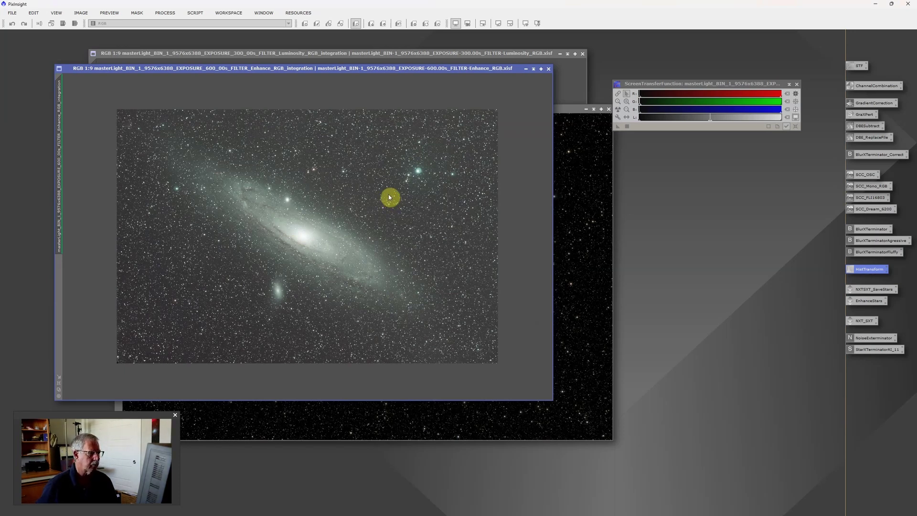
{"action": "key", "text": "ctrl+a"}
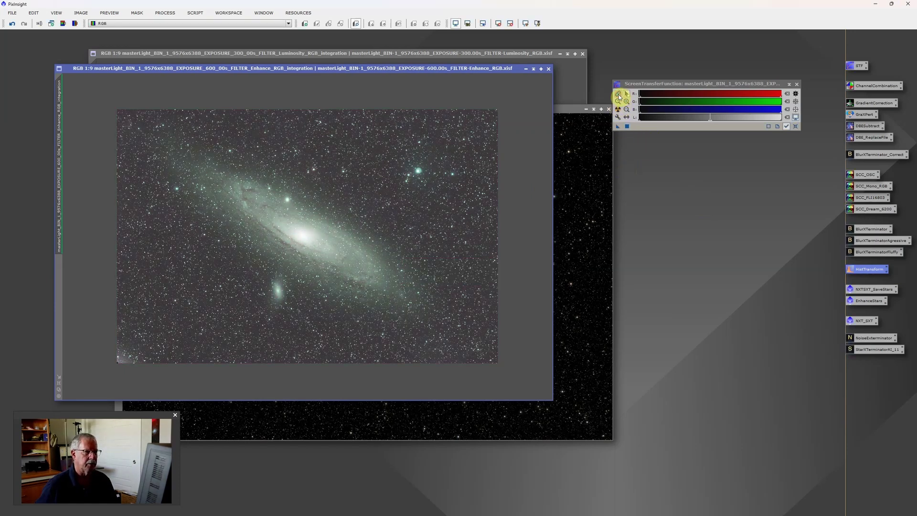
Step: Load the SCC_OSC calibration settings in Narrowband mode: red 656.30 nm, green/blue 500.70 nm
{"action": "left_click", "coordinate": [618, 110]}
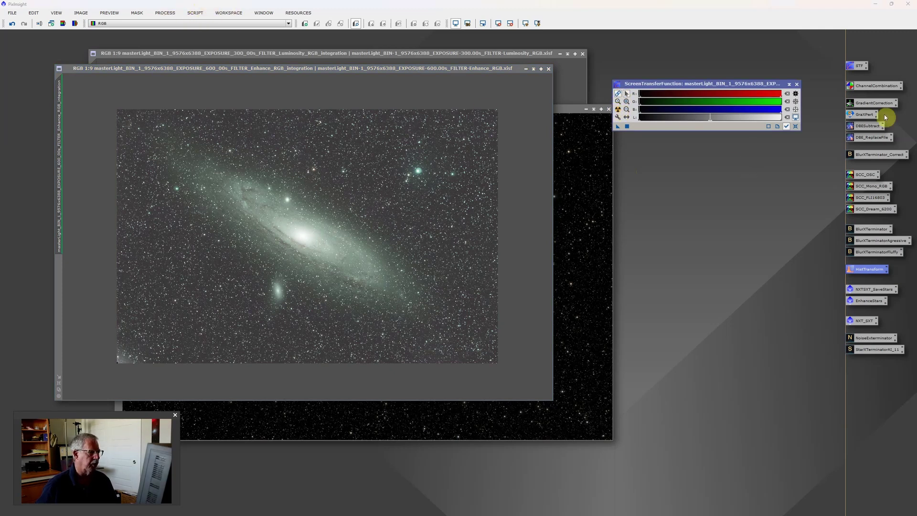
{"action": "double_click", "coordinate": [868, 175]}
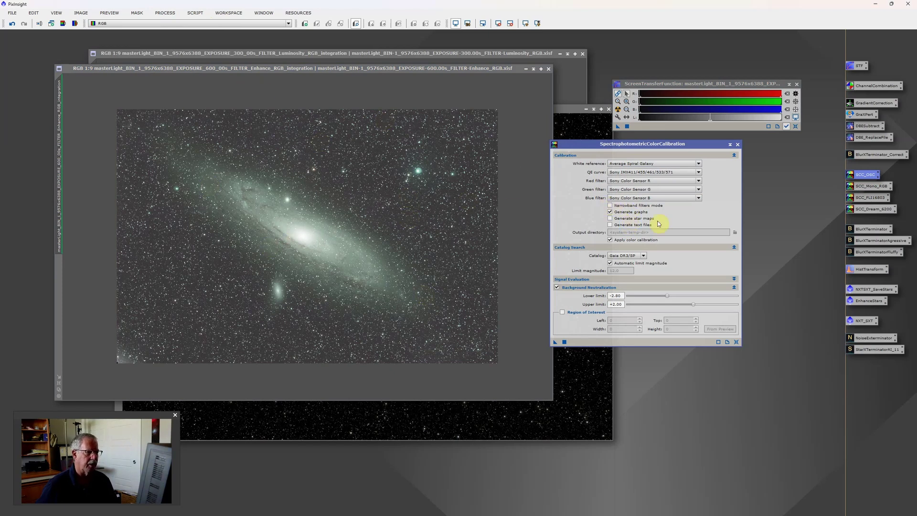
{"action": "left_click", "coordinate": [610, 206]}
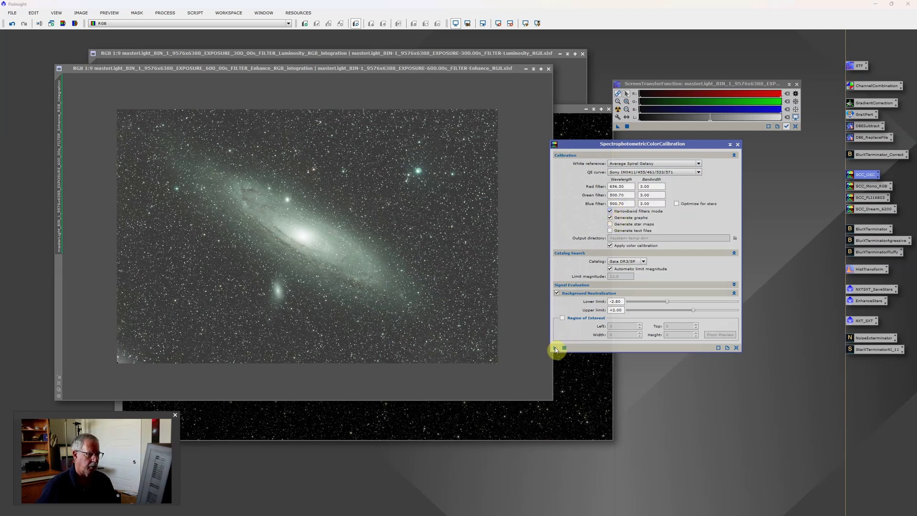
Step: Run SpectrophotometricColorCalibration on the Enhance RGB image, close the white balance graphs, and auto-stretch the result
{"action": "left_click_drag", "start_coordinate": [555, 348], "coordinate": [431, 165]}
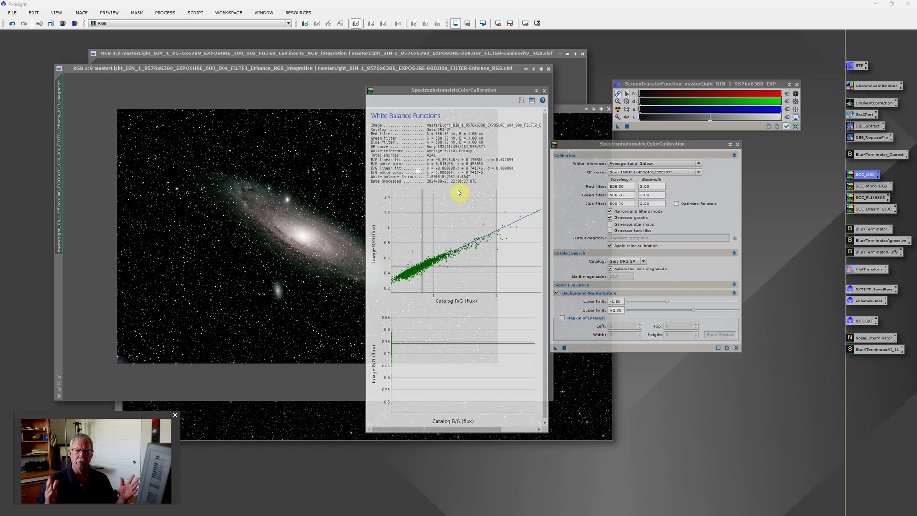
{"action": "left_click", "coordinate": [545, 91]}
{"action": "left_click", "coordinate": [617, 109]}
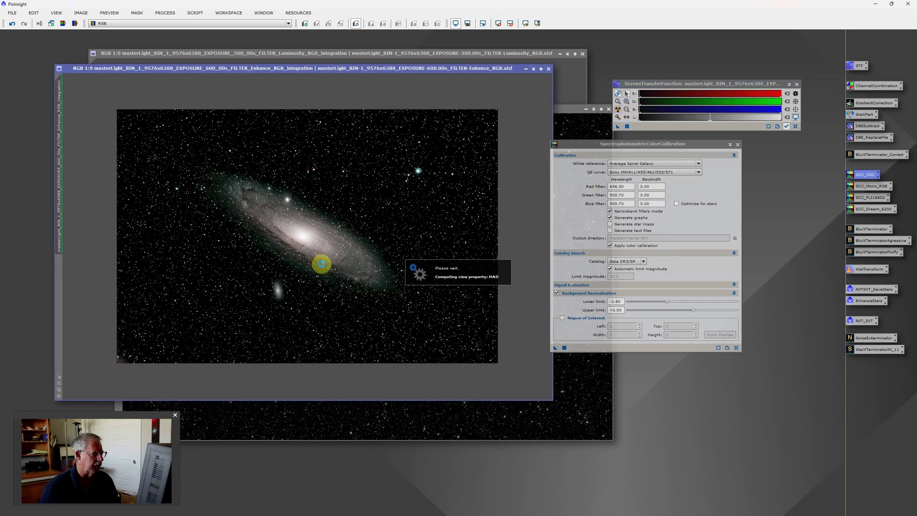
Step: Zoom in to inspect the calibrated galaxy, zoom back out, and close the SpectrophotometricColorCalibration tool
{"action": "scroll", "coordinate": [364, 296], "scroll_direction": "up", "scroll_amount": 6}
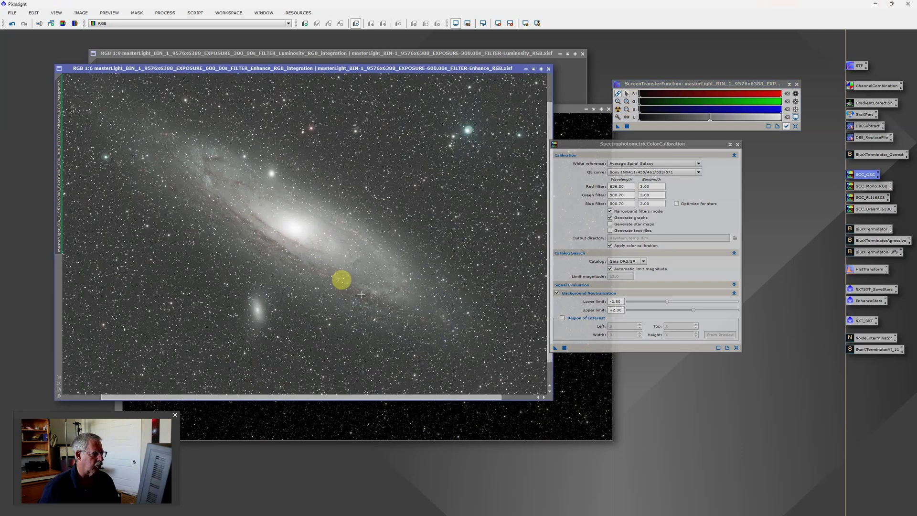
{"action": "scroll", "coordinate": [366, 299], "scroll_direction": "up", "scroll_amount": 1}
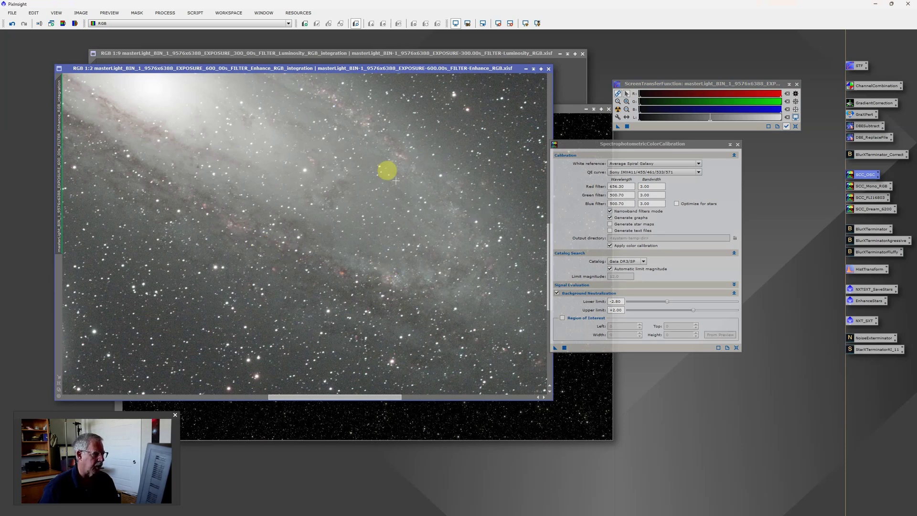
{"action": "scroll", "coordinate": [396, 186], "scroll_direction": "down", "scroll_amount": 1}
{"action": "scroll", "coordinate": [395, 185], "scroll_direction": "down", "scroll_amount": 5}
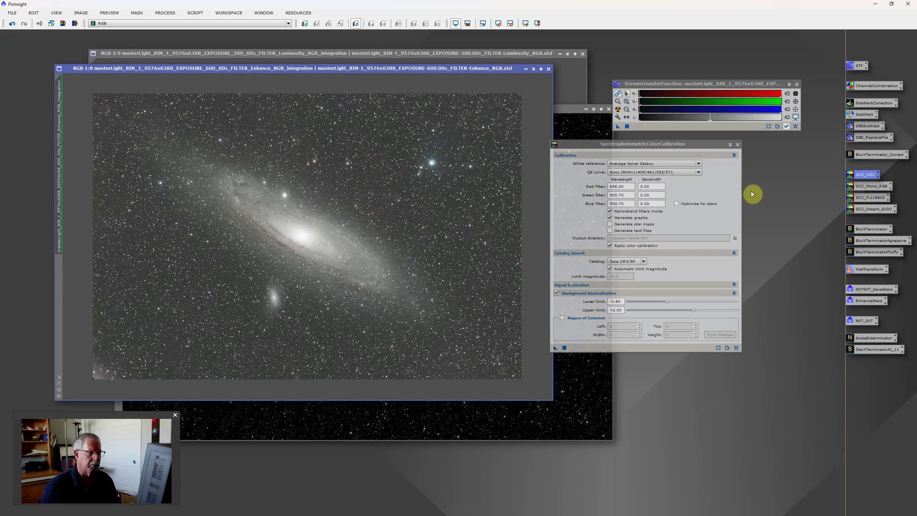
{"action": "left_click", "coordinate": [738, 144]}
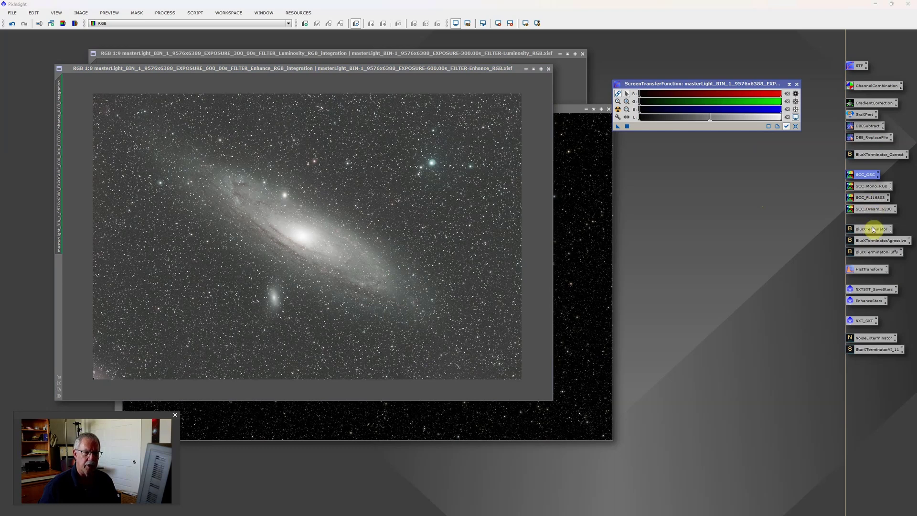
Step: Apply the saved BlurXTerminator instance to the galaxy image and zoom in on the dust lanes
{"action": "left_click", "coordinate": [873, 230]}
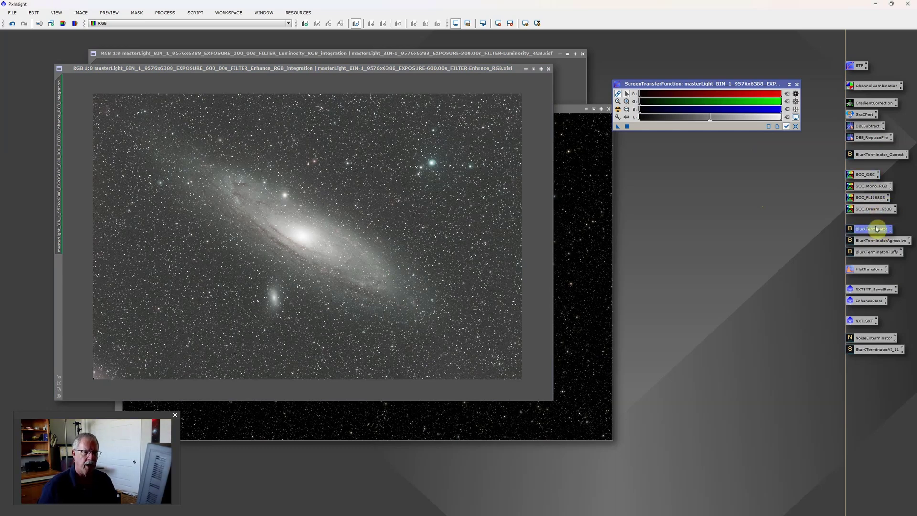
{"action": "left_click_drag", "start_coordinate": [877, 229], "coordinate": [403, 204]}
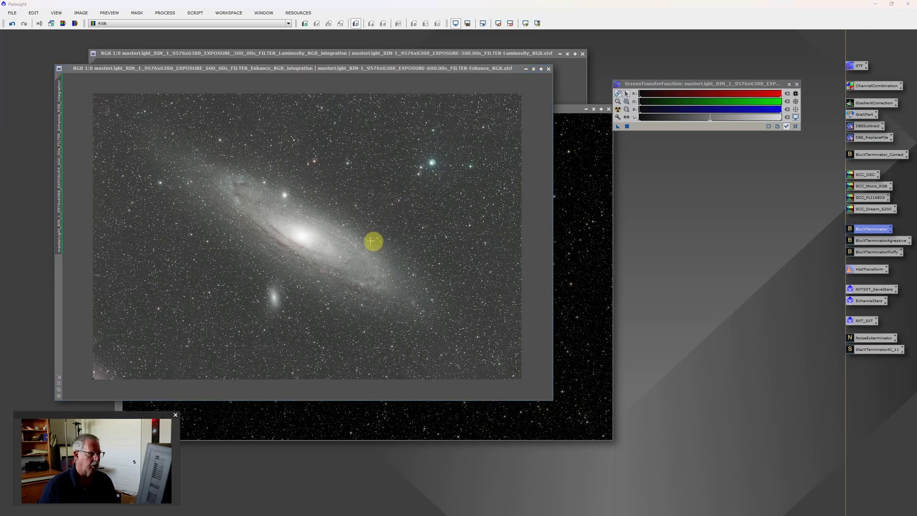
{"action": "scroll", "coordinate": [368, 238], "scroll_direction": "up", "scroll_amount": 5}
{"action": "scroll", "coordinate": [324, 299], "scroll_direction": "up", "scroll_amount": 1}
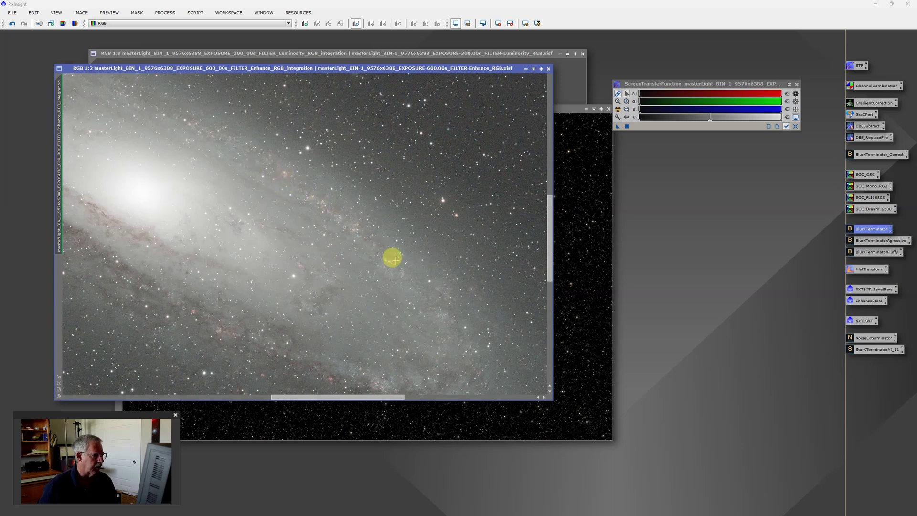
{"action": "scroll", "coordinate": [268, 163], "scroll_direction": "down", "scroll_amount": 6}
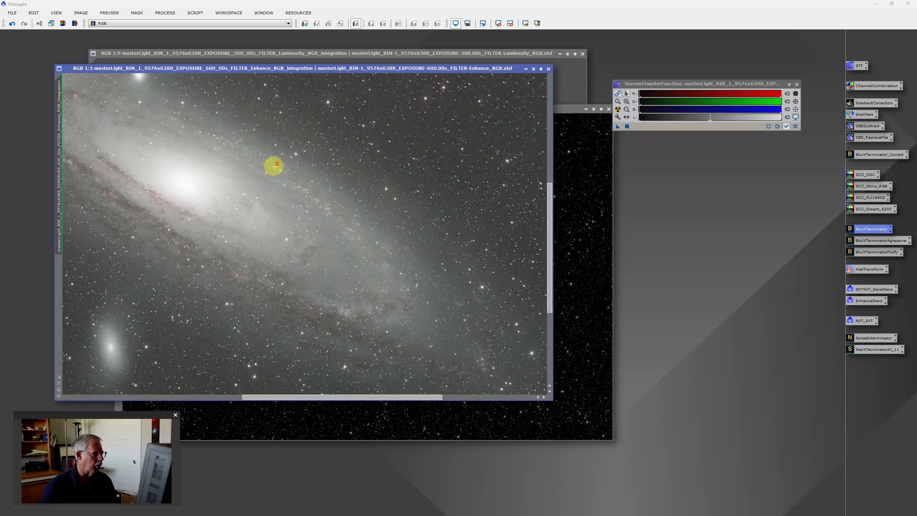
{"action": "scroll", "coordinate": [272, 163], "scroll_direction": "up", "scroll_amount": 3}
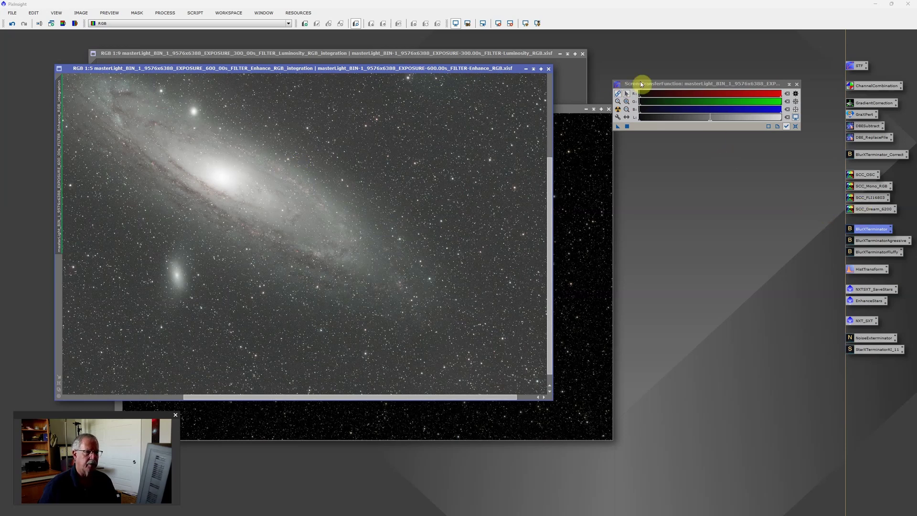
Step: Refresh the STF auto-stretch and open the saved HistogramTransformation tool beside the image
{"action": "left_click", "coordinate": [617, 109]}
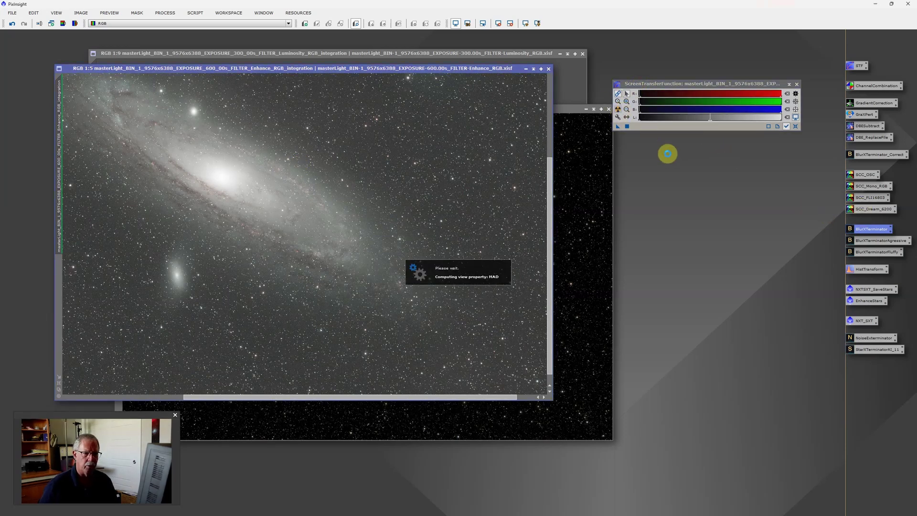
{"action": "left_click", "coordinate": [867, 270]}
{"action": "double_click", "coordinate": [866, 271]}
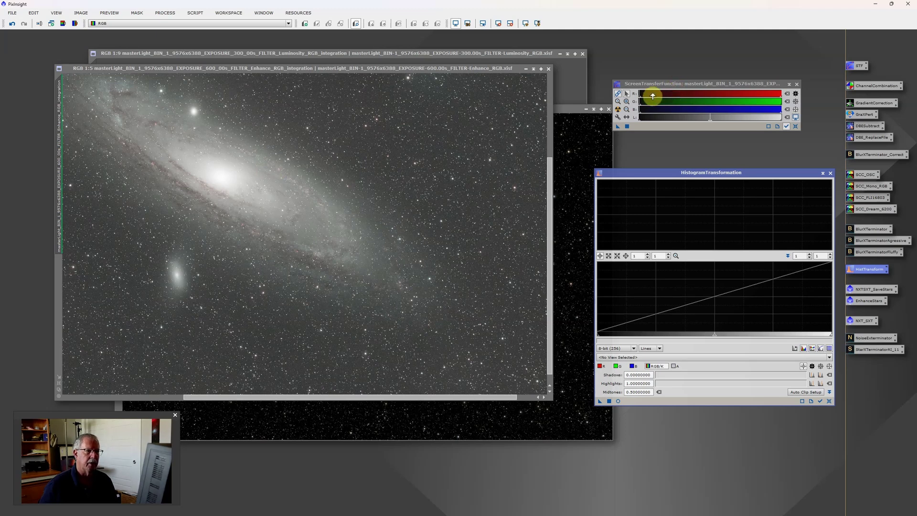
{"action": "left_click", "coordinate": [626, 103]}
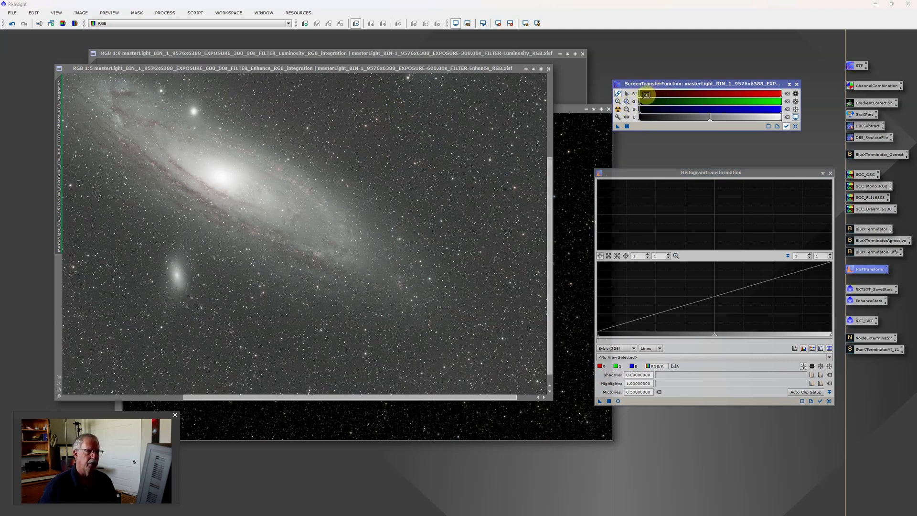
Step: Hand-tune the STF preview stretch by raising the shadows and adjusting the midtones balance
{"action": "left_click_drag", "start_coordinate": [645, 94], "coordinate": [651, 96]}
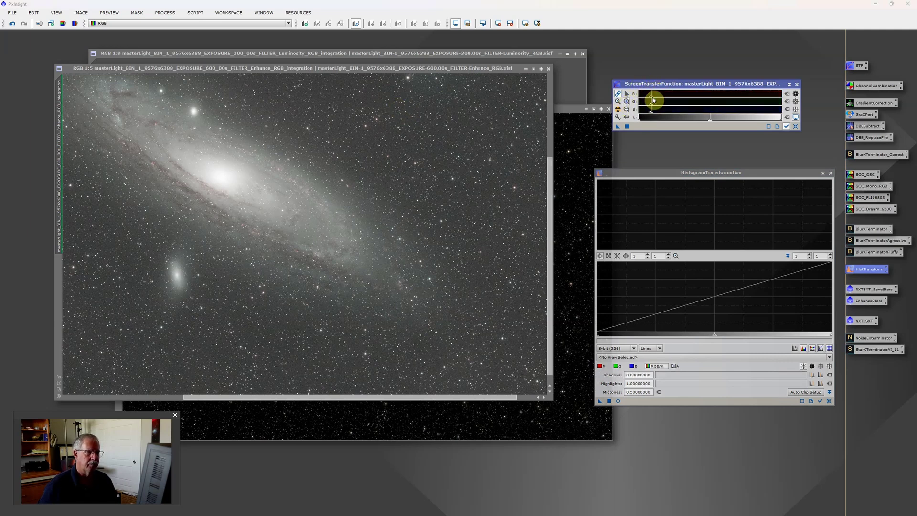
{"action": "scroll", "coordinate": [665, 95], "scroll_direction": "up", "scroll_amount": 2}
{"action": "scroll", "coordinate": [688, 95], "scroll_direction": "up", "scroll_amount": 2}
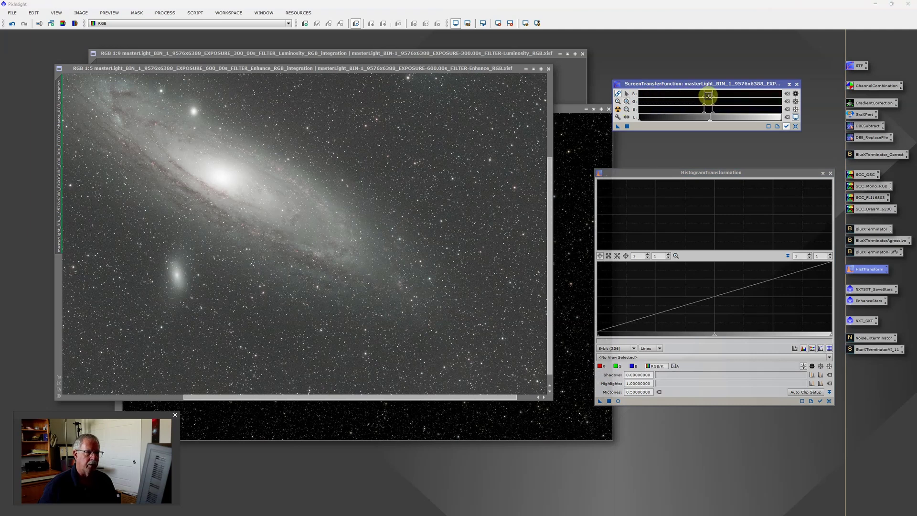
{"action": "scroll", "coordinate": [705, 96], "scroll_direction": "up", "scroll_amount": 1}
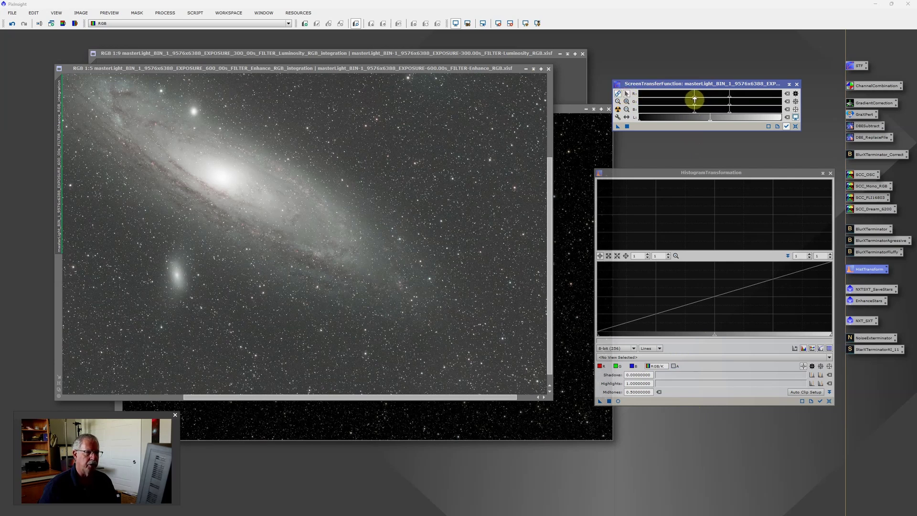
{"action": "left_click_drag", "start_coordinate": [694, 99], "coordinate": [734, 99]}
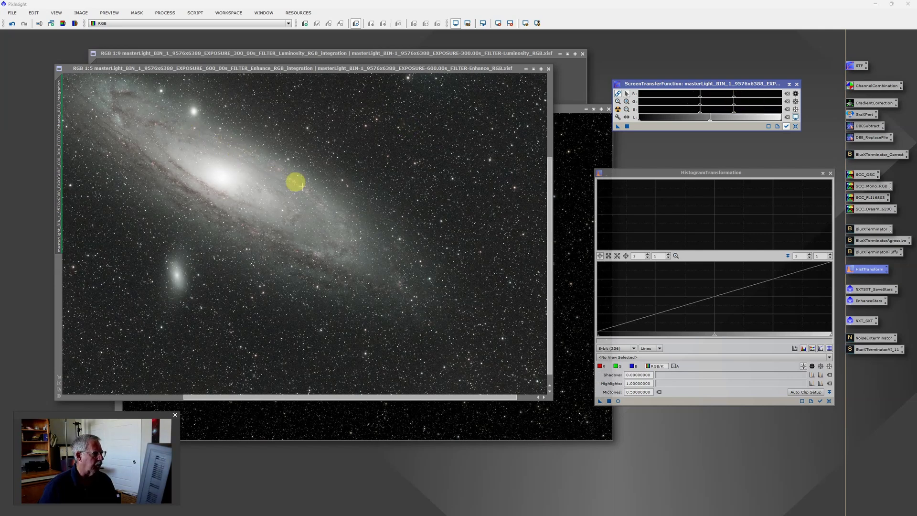
{"action": "left_click_drag", "start_coordinate": [700, 99], "coordinate": [701, 99]}
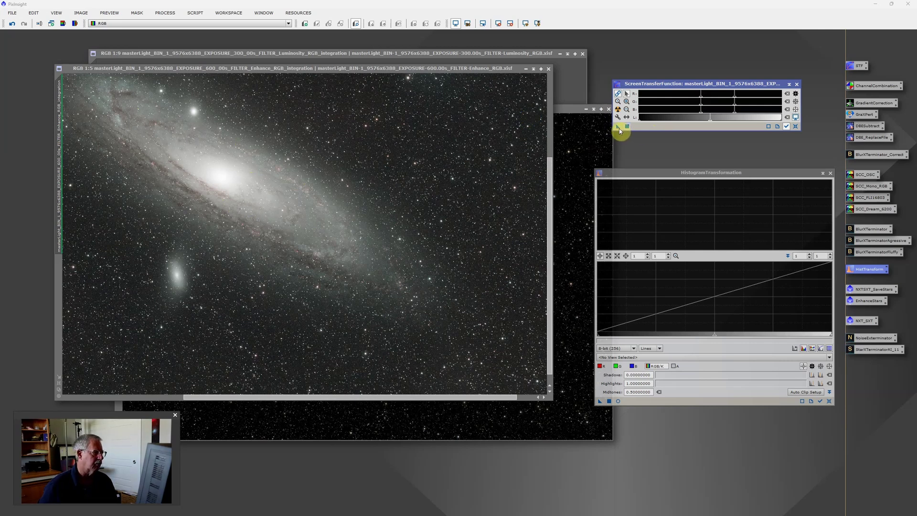
Step: Transfer the STF stretch into HistogramTransformation (shadows 0.00516555, midtones 0.00046137), apply it, and disable STF
{"action": "left_click_drag", "start_coordinate": [617, 129], "coordinate": [647, 403]}
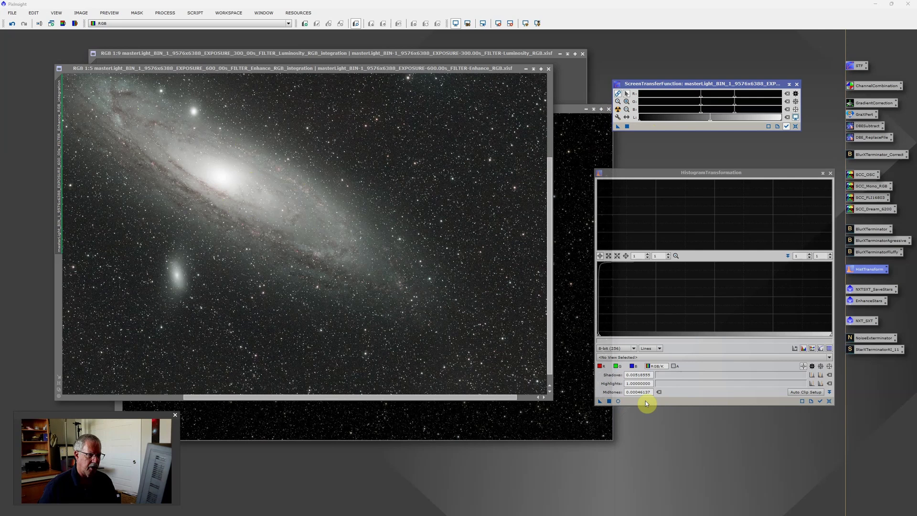
{"action": "left_click", "coordinate": [610, 401]}
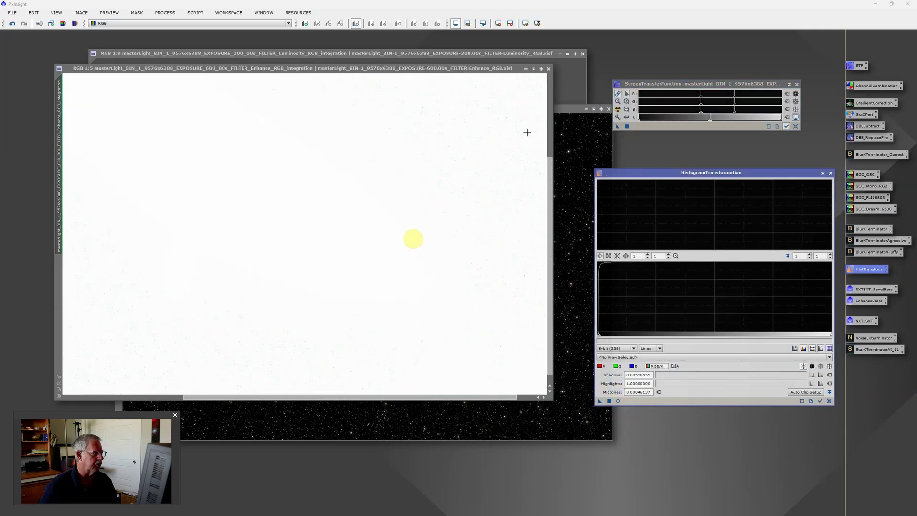
{"action": "left_click", "coordinate": [456, 22]}
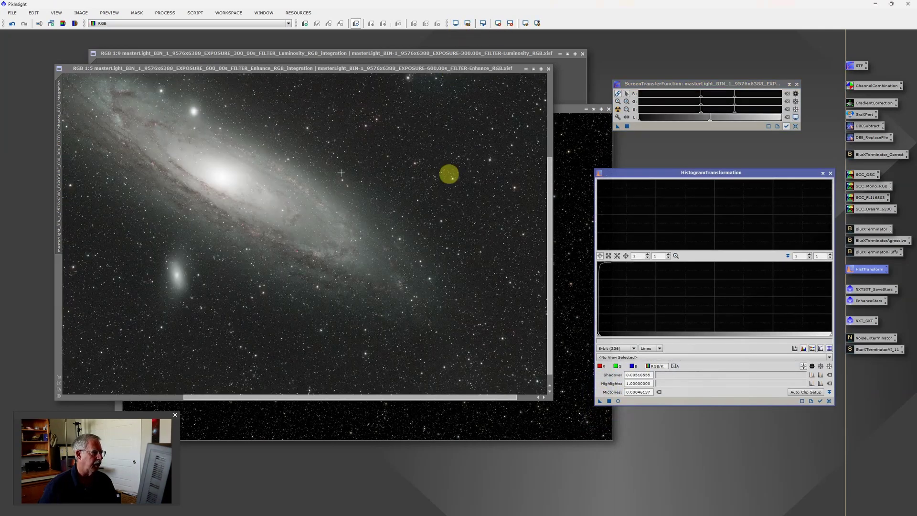
{"action": "scroll", "coordinate": [338, 174], "scroll_direction": "down", "scroll_amount": 3}
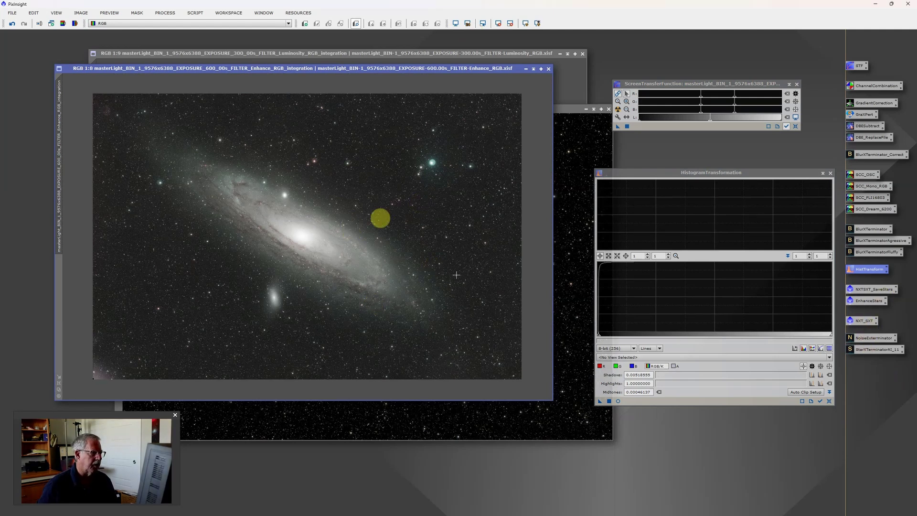
Step: Run NoiseXTerminator at Denoise 0.77, Detail 0.15 on the stretched Andromeda image, then close it
{"action": "left_click", "coordinate": [172, 17]}
{"action": "mouse_move", "coordinate": [180, 25]}
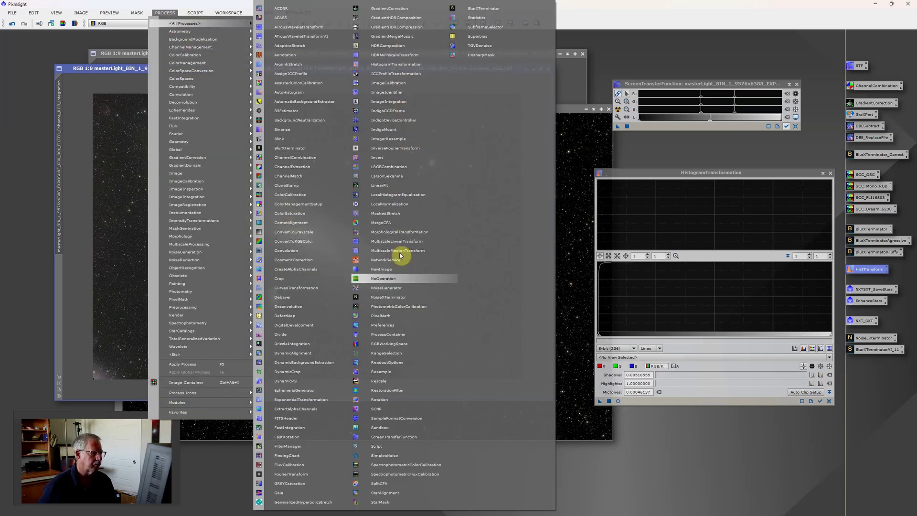
{"action": "left_click", "coordinate": [405, 297]}
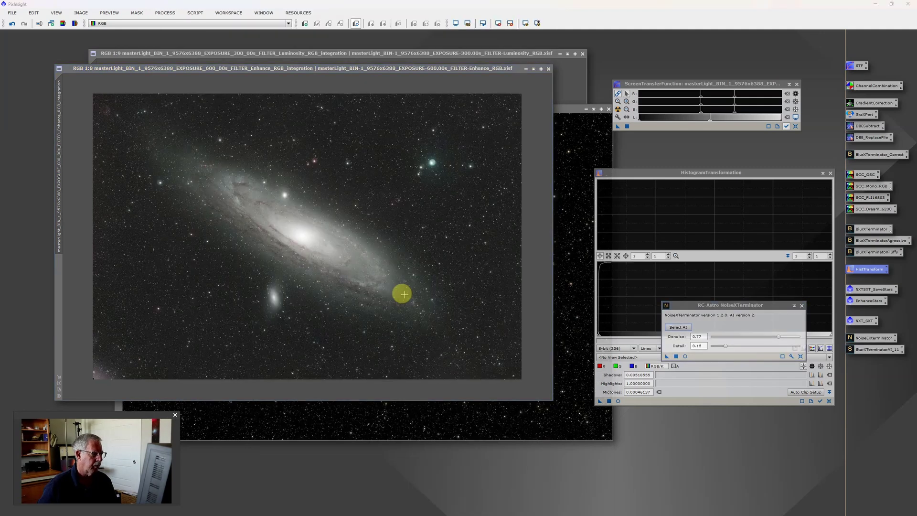
{"action": "left_click", "coordinate": [677, 357]}
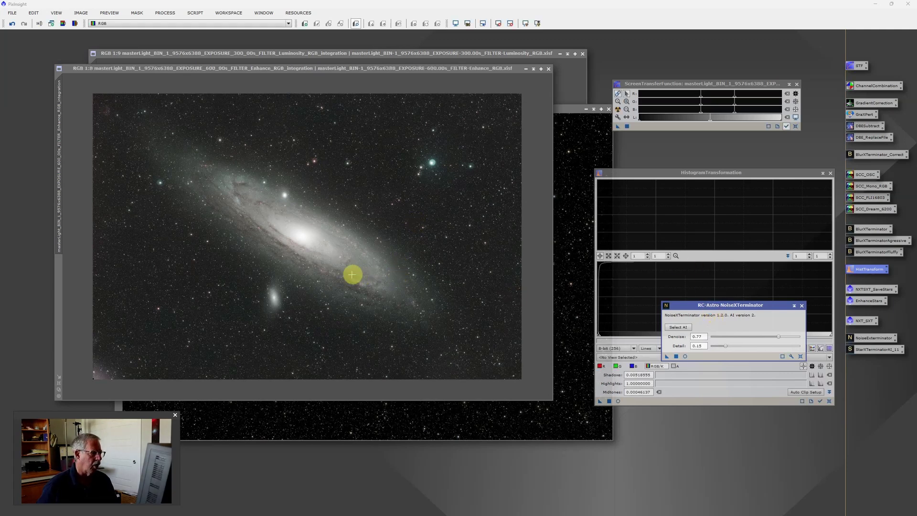
{"action": "left_click", "coordinate": [803, 306]}
{"action": "scroll", "coordinate": [348, 257], "scroll_direction": "up", "scroll_amount": 5}
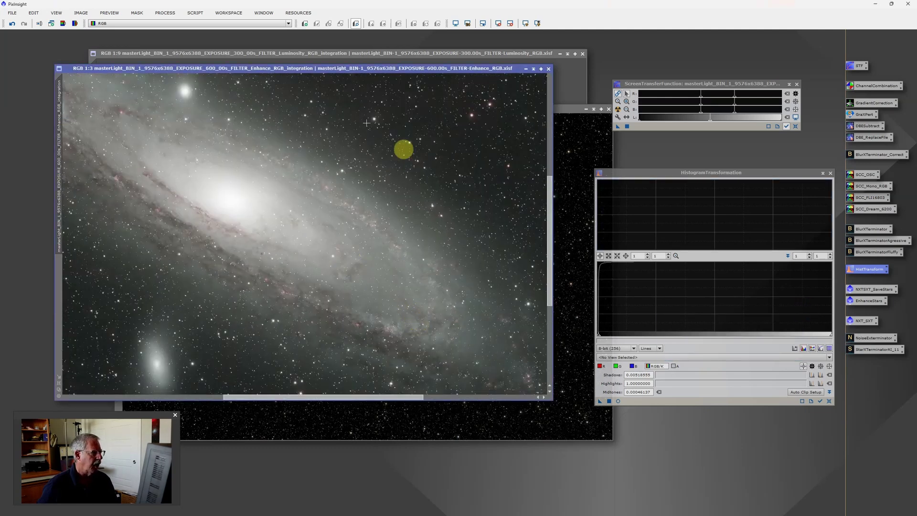
Step: Remove the stars from the denoised Andromeda image with StarXTerminator
{"action": "left_click", "coordinate": [196, 15]}
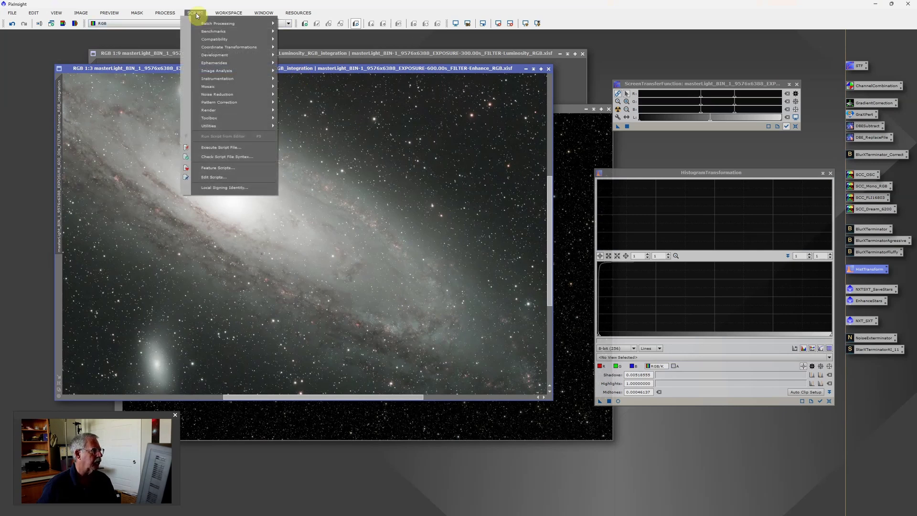
{"action": "mouse_move", "coordinate": [167, 13]}
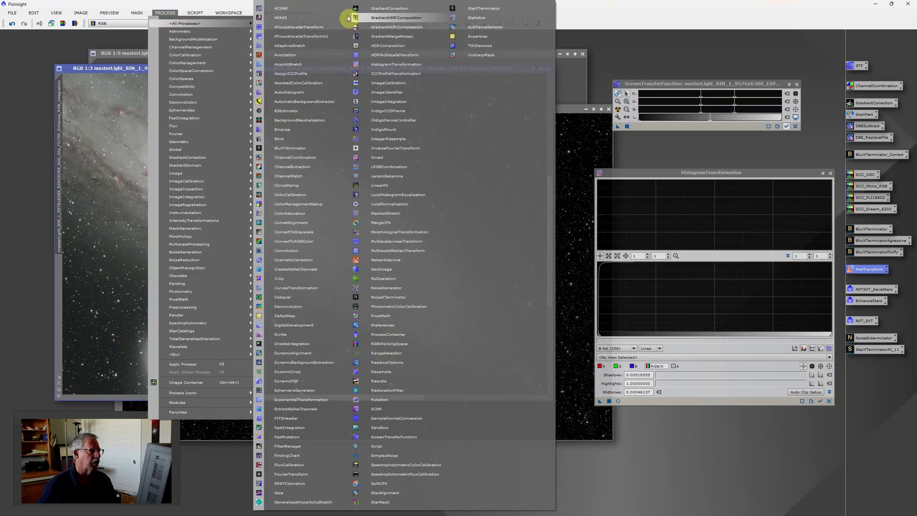
{"action": "left_click", "coordinate": [483, 9]}
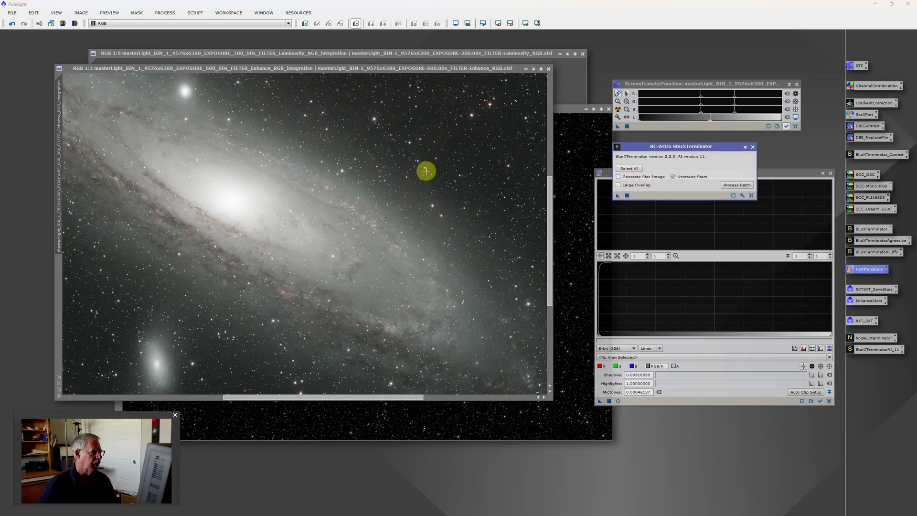
{"action": "left_click", "coordinate": [627, 196]}
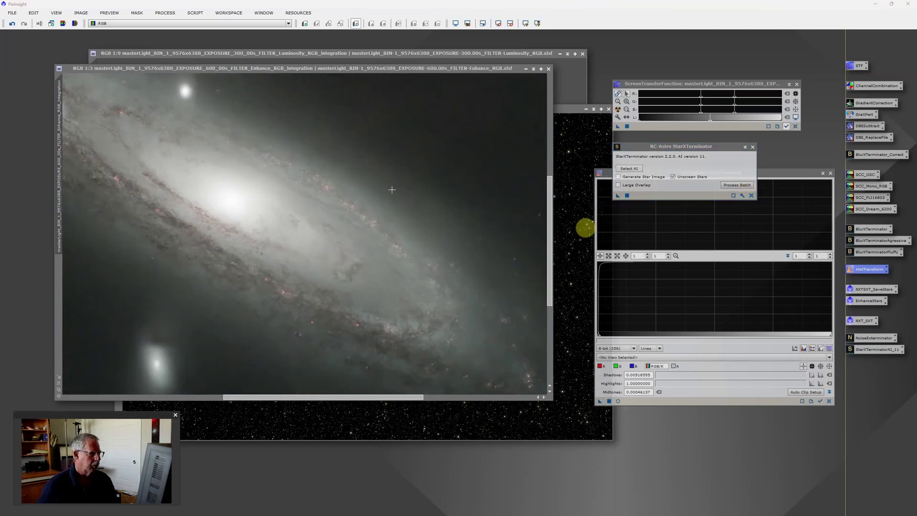
Step: Zoom in and out on the starless galaxy image to inspect the result
{"action": "left_click", "coordinate": [356, 337]}
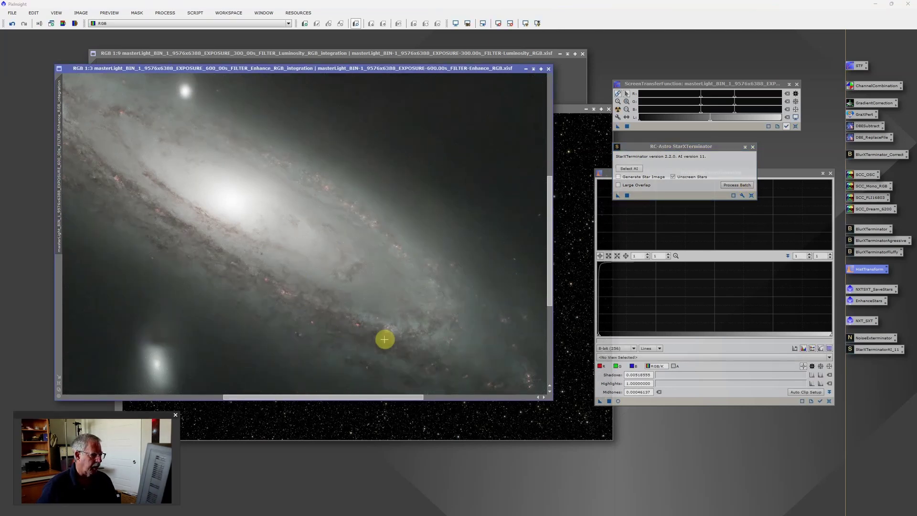
{"action": "scroll", "coordinate": [485, 345], "scroll_direction": "up", "scroll_amount": 2}
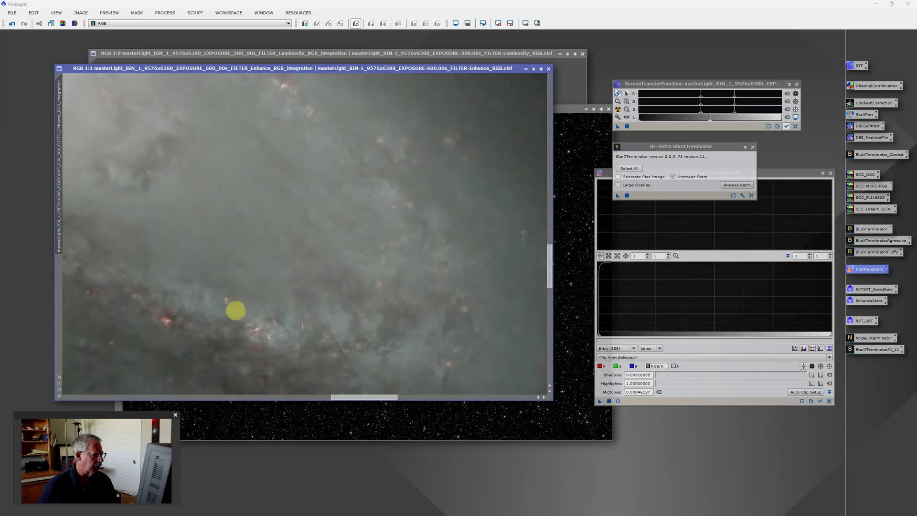
{"action": "scroll", "coordinate": [319, 319], "scroll_direction": "down", "scroll_amount": 3}
{"action": "scroll", "coordinate": [122, 170], "scroll_direction": "down", "scroll_amount": 2}
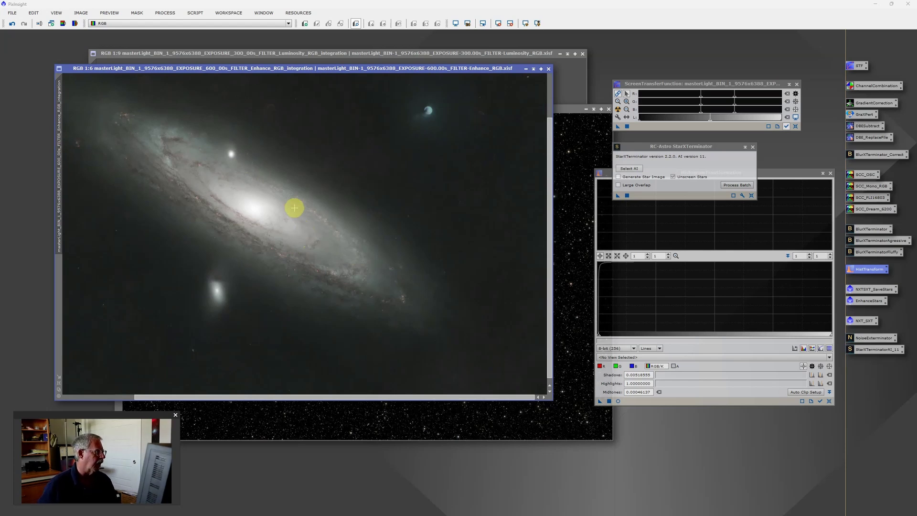
Step: Save the starless image as a 16-bit TIFF in D:\Astro\NUC2 Data\Andromeda for Video
{"action": "left_click", "coordinate": [13, 17]}
{"action": "left_click", "coordinate": [29, 84]}
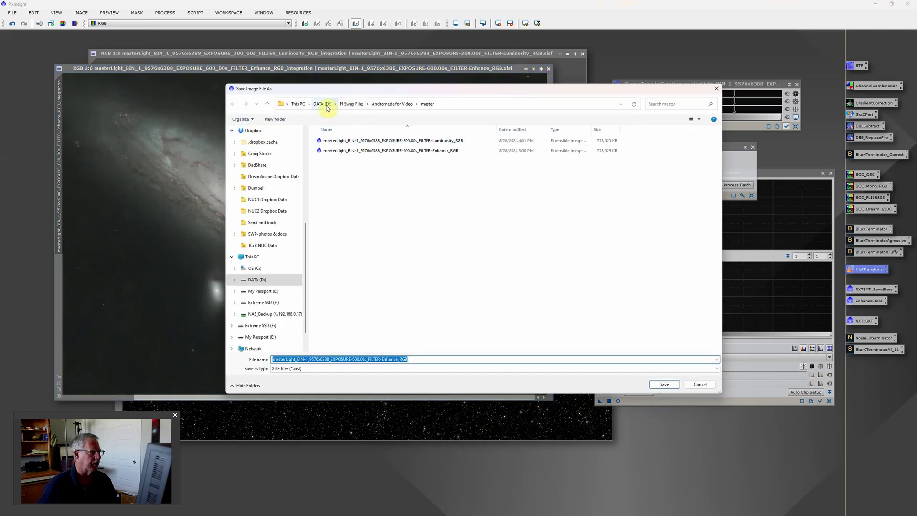
{"action": "left_click", "coordinate": [324, 104]}
{"action": "double_click", "coordinate": [328, 151]}
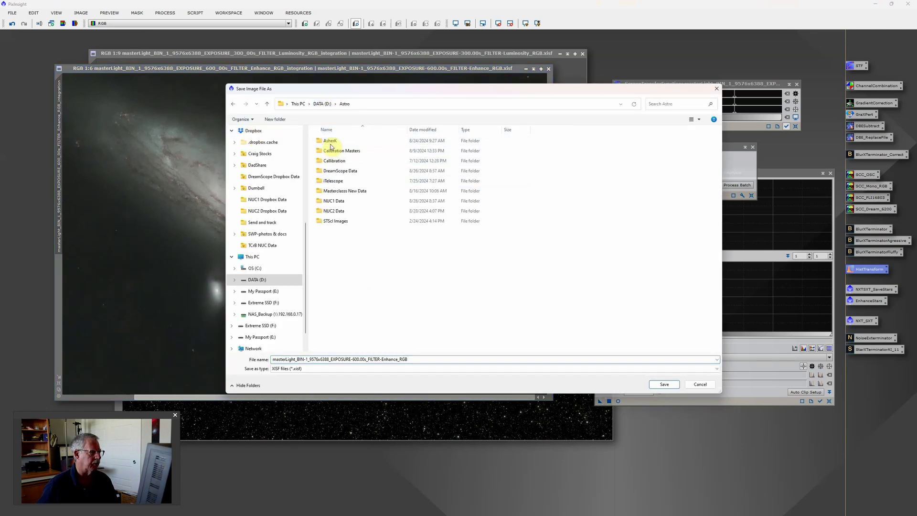
{"action": "double_click", "coordinate": [340, 213]}
{"action": "double_click", "coordinate": [329, 151]}
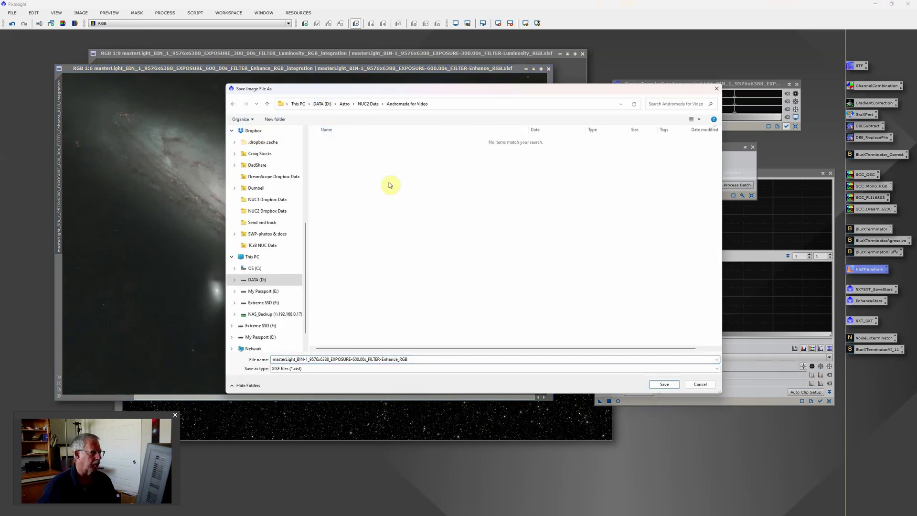
{"action": "left_click", "coordinate": [321, 369]}
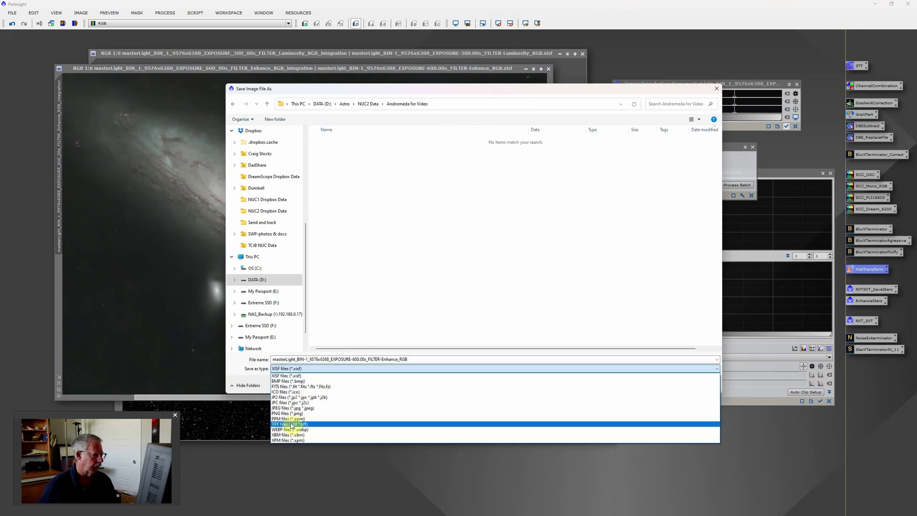
{"action": "left_click", "coordinate": [291, 424]}
{"action": "left_click", "coordinate": [664, 383]}
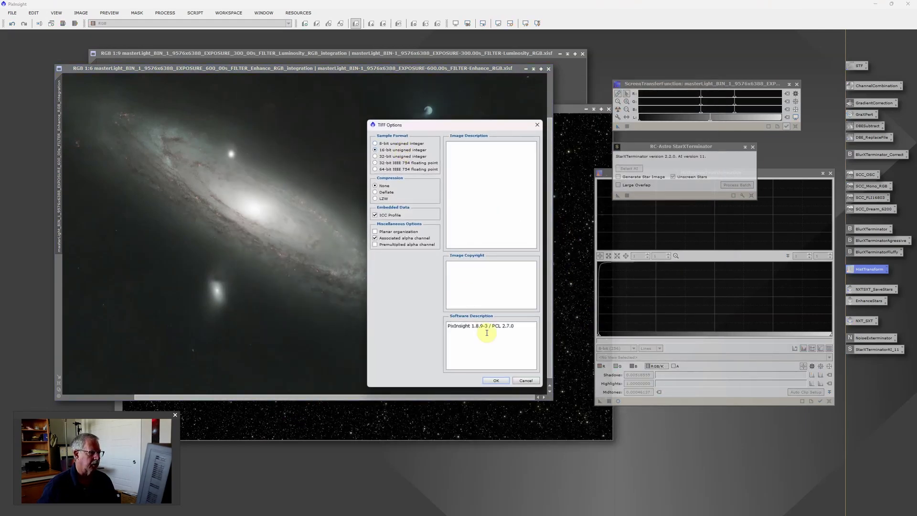
{"action": "left_click", "coordinate": [496, 380]}
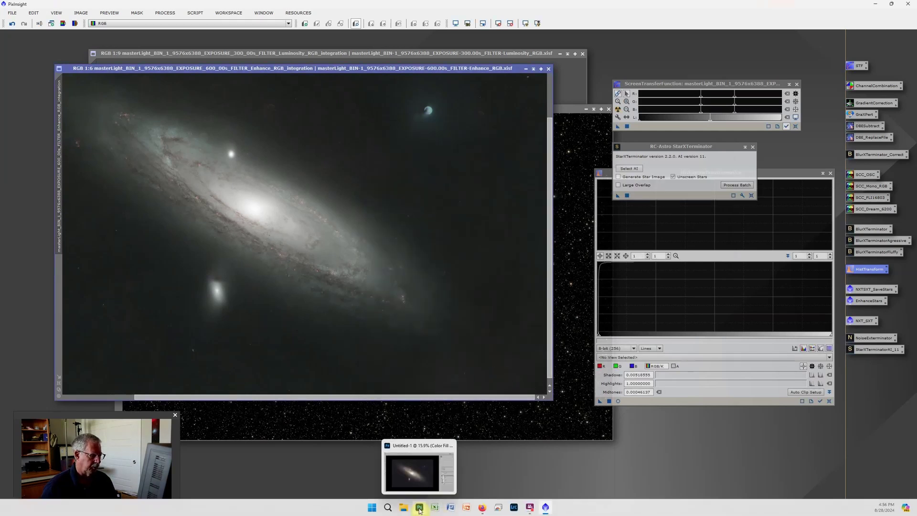
Step: Return to the Andromeda composite in Photoshop, zoom out, then collapse and select the Galaxy group
{"action": "left_click", "coordinate": [420, 507]}
{"action": "scroll", "coordinate": [433, 356], "scroll_direction": "down", "scroll_amount": 2}
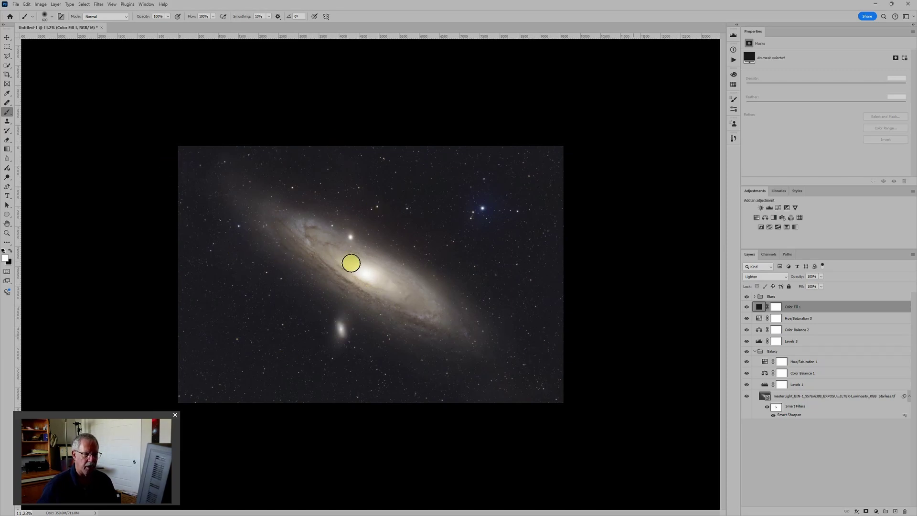
{"action": "left_click", "coordinate": [753, 352]}
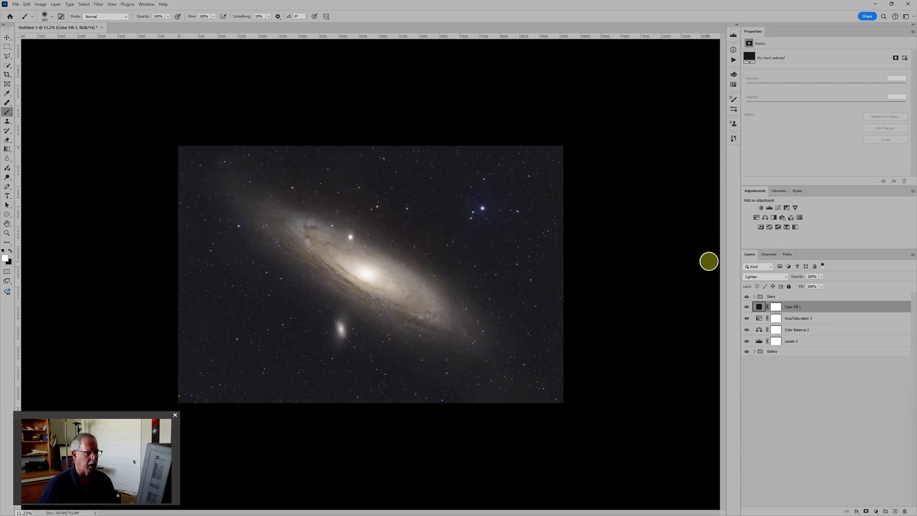
{"action": "left_click", "coordinate": [767, 352]}
Step: Open the 600-second masterLight Enhance_RGB TIFF as a new Photoshop document
{"action": "left_click", "coordinate": [15, 4]}
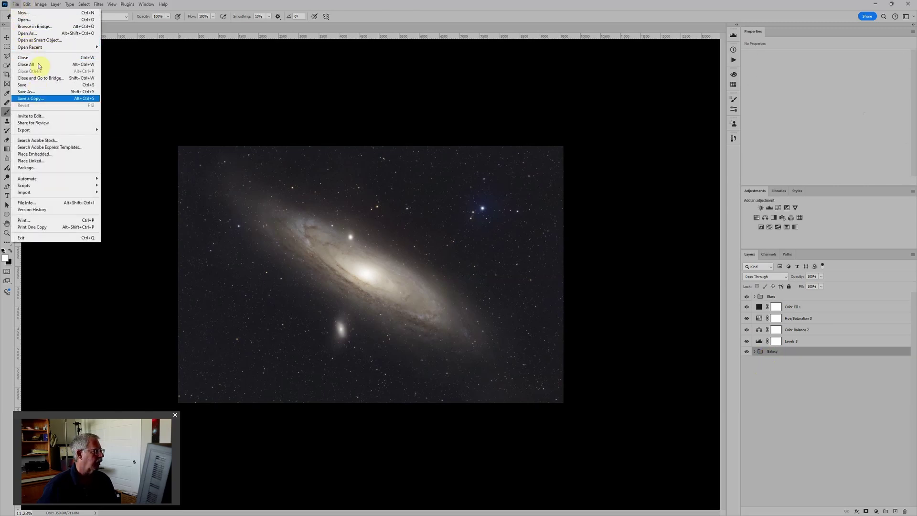
{"action": "key", "text": "Escape"}
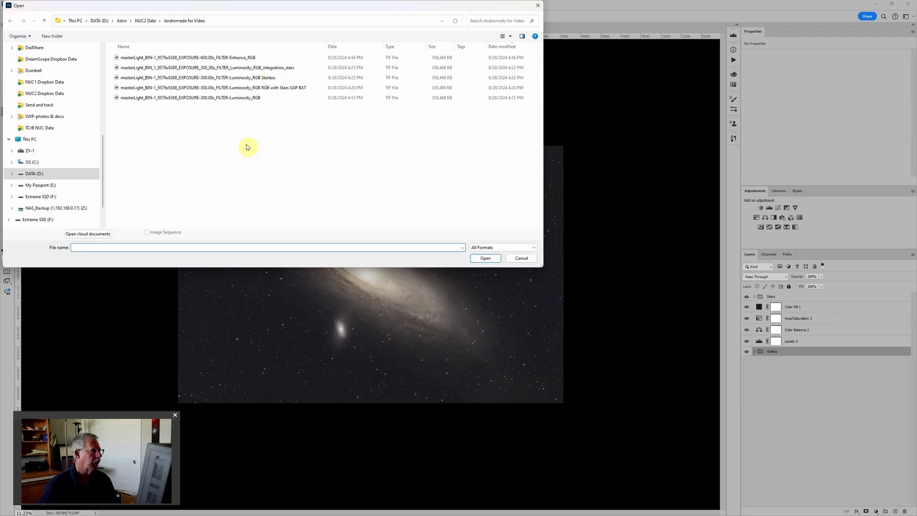
{"action": "left_click", "coordinate": [253, 56]}
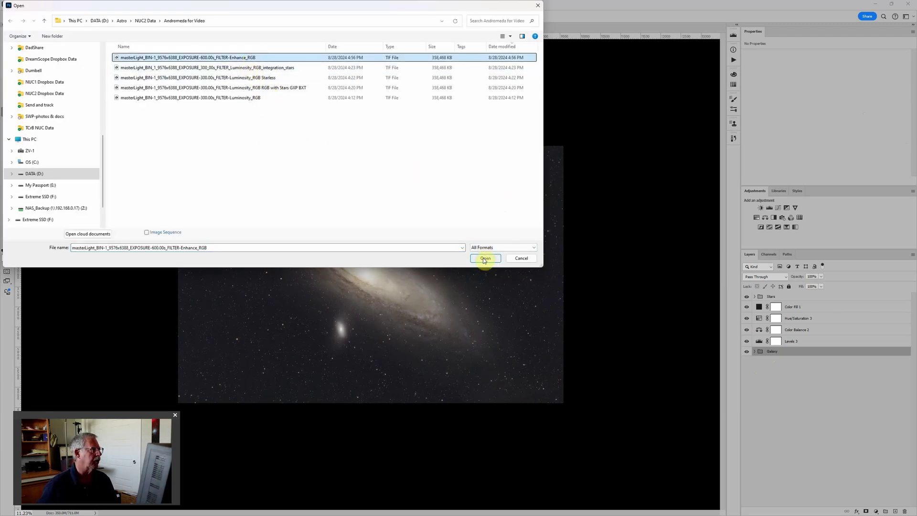
{"action": "left_click", "coordinate": [485, 259]}
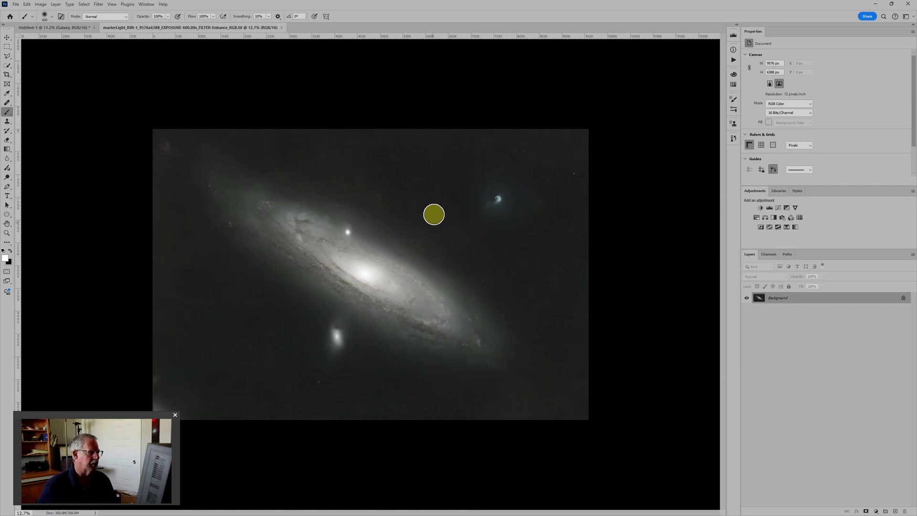
Step: Copy the whole narrowband image and paste it into the colour composite as Layer 1
{"action": "left_click", "coordinate": [64, 27]}
{"action": "left_click", "coordinate": [188, 30]}
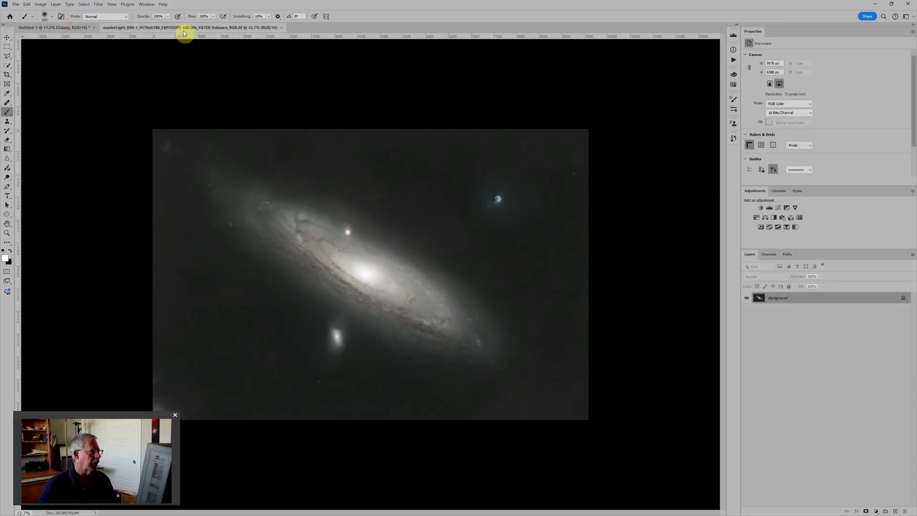
{"action": "left_click", "coordinate": [759, 297], "text": "ctrl"}
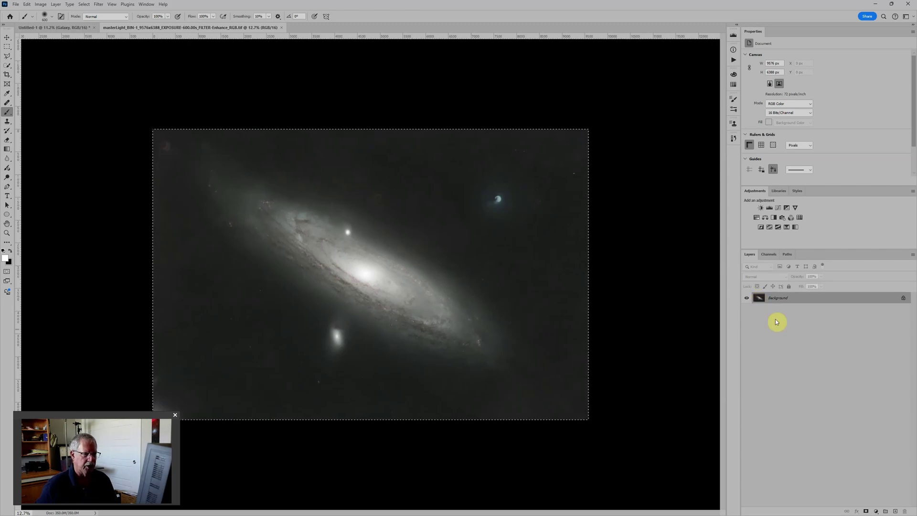
{"action": "left_click", "coordinate": [71, 29]}
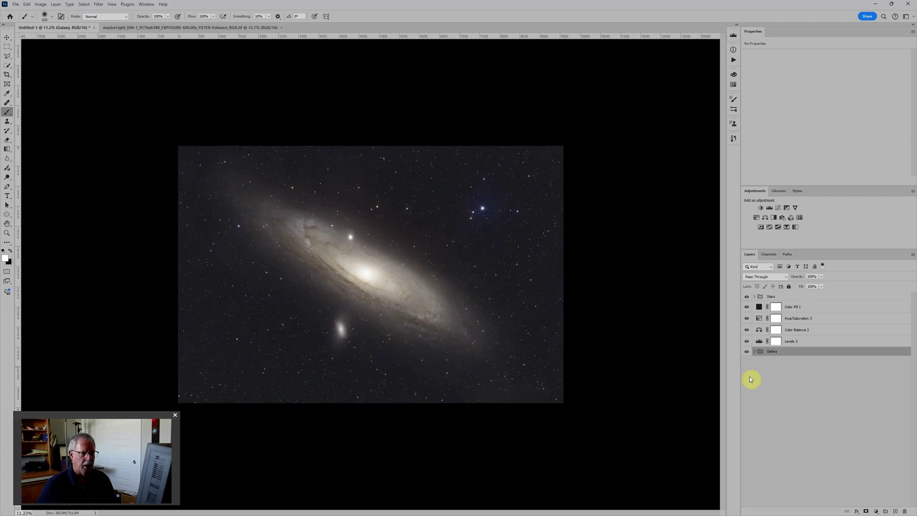
{"action": "key", "text": "ctrl+v"}
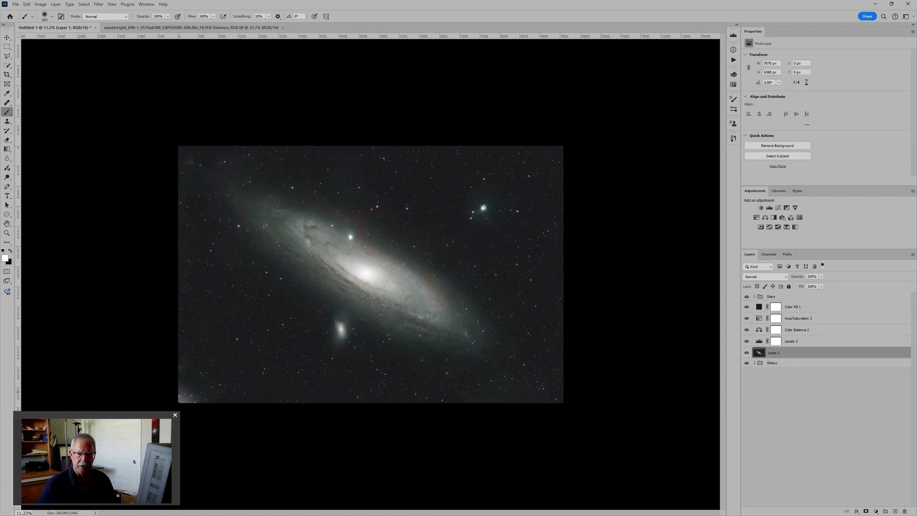
Step: Group Layer 1 and name the new group Dual Narrowband
{"action": "scroll", "coordinate": [482, 292], "scroll_direction": "up", "scroll_amount": 3}
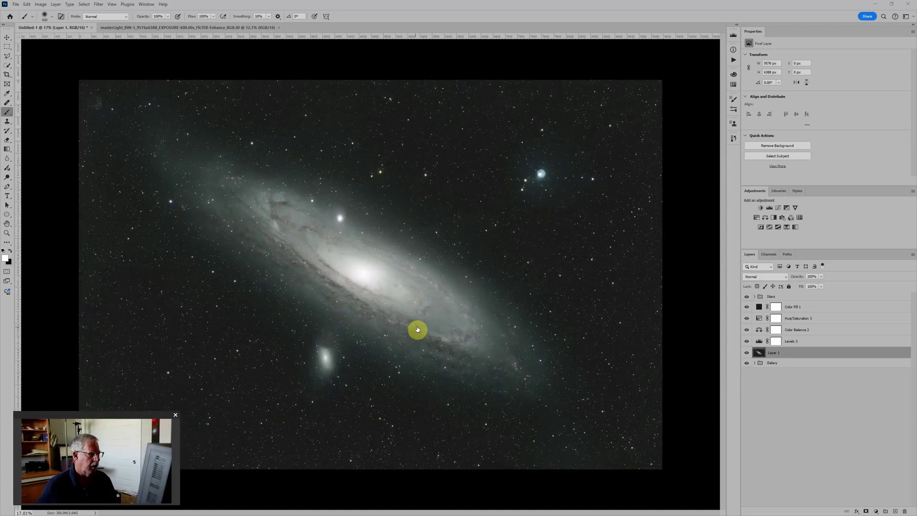
{"action": "scroll", "coordinate": [417, 329], "scroll_direction": "up", "scroll_amount": 2}
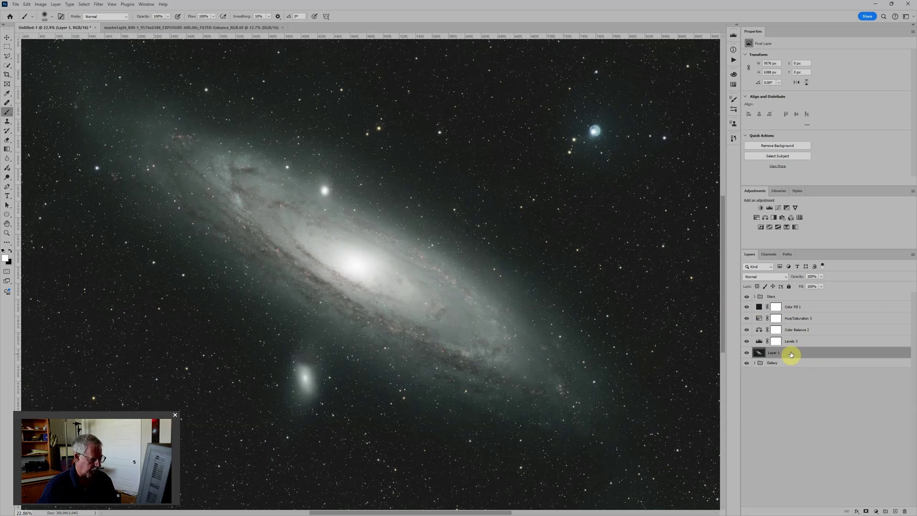
{"action": "key", "text": "ctrl+g"}
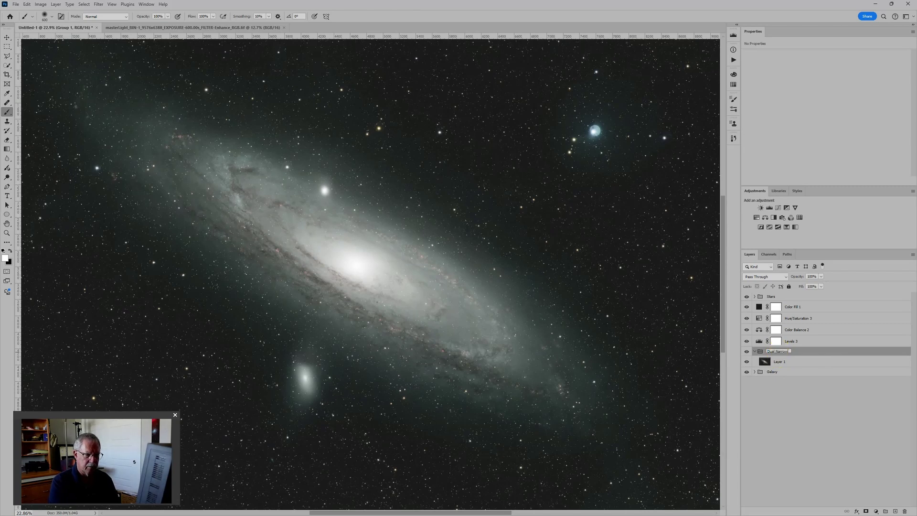
{"action": "key", "text": "Return"}
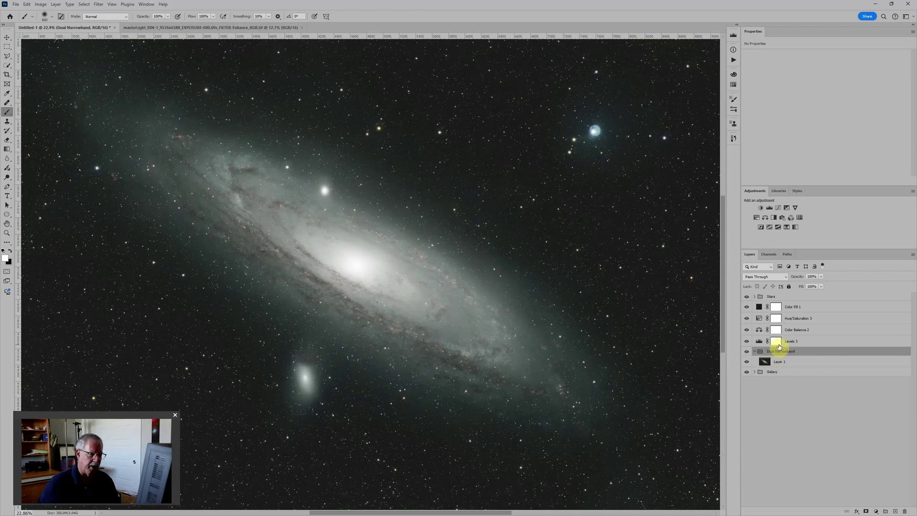
{"action": "scroll", "coordinate": [492, 336], "scroll_direction": "down", "scroll_amount": 2}
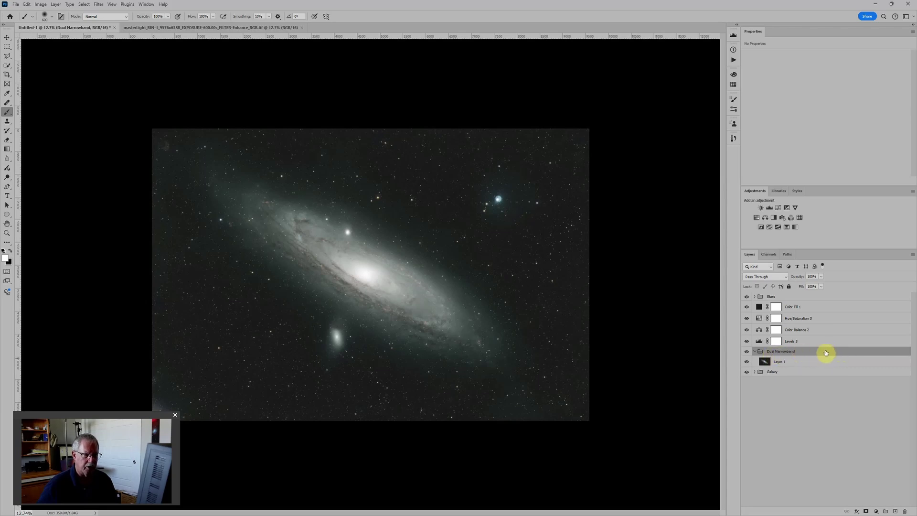
Step: Untick the G channel under Advanced Blending in the Dual Narrowband group's Layer Style
{"action": "double_click", "coordinate": [826, 353]}
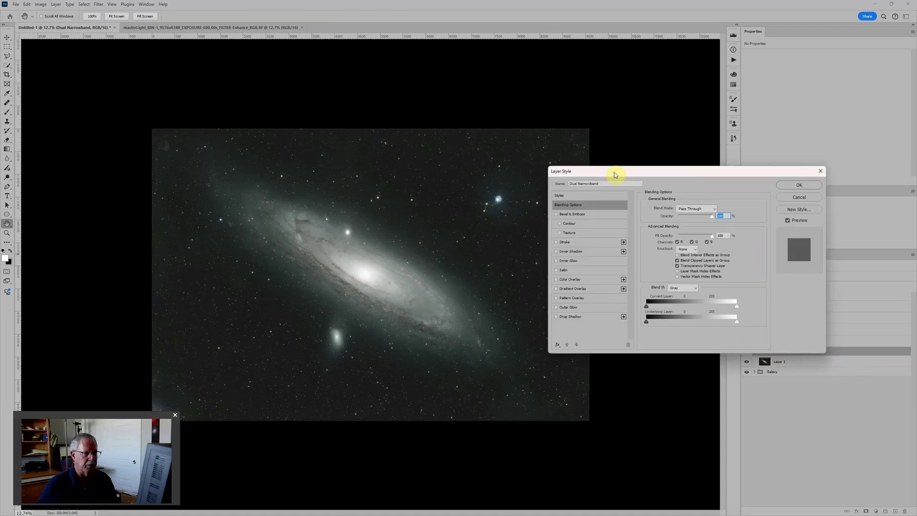
{"action": "left_click_drag", "start_coordinate": [599, 173], "coordinate": [510, 166]}
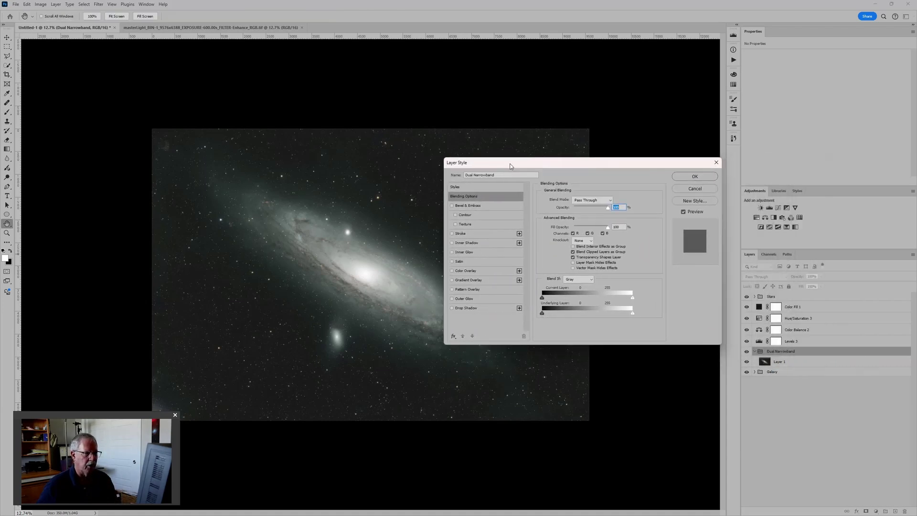
{"action": "left_click", "coordinate": [587, 233]}
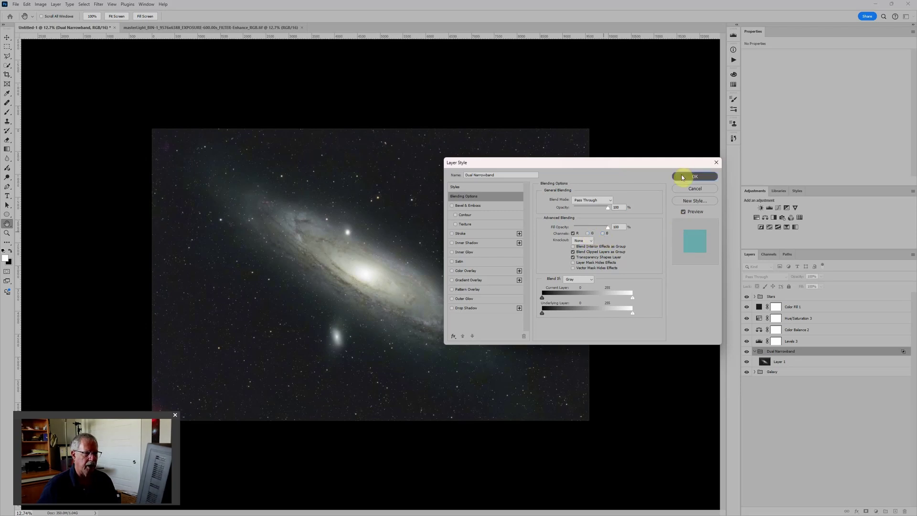
Step: Apply the blending settings and toggle the Dual Narrowband group's visibility to compare before and after
{"action": "key", "text": "b"}
{"action": "key", "text": "Return"}
{"action": "scroll", "coordinate": [416, 302], "scroll_direction": "up", "scroll_amount": 3}
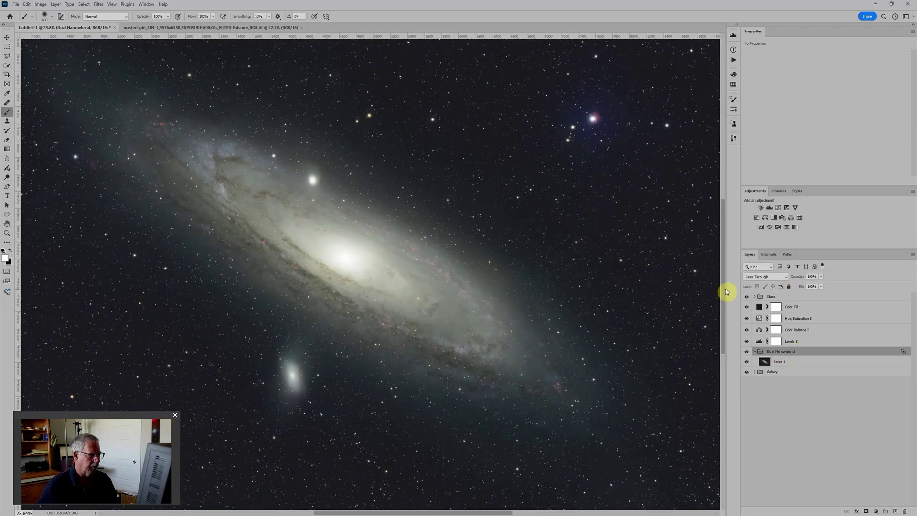
{"action": "left_click", "coordinate": [746, 353]}
{"action": "left_click", "coordinate": [747, 354]}
{"action": "left_click", "coordinate": [746, 354]}
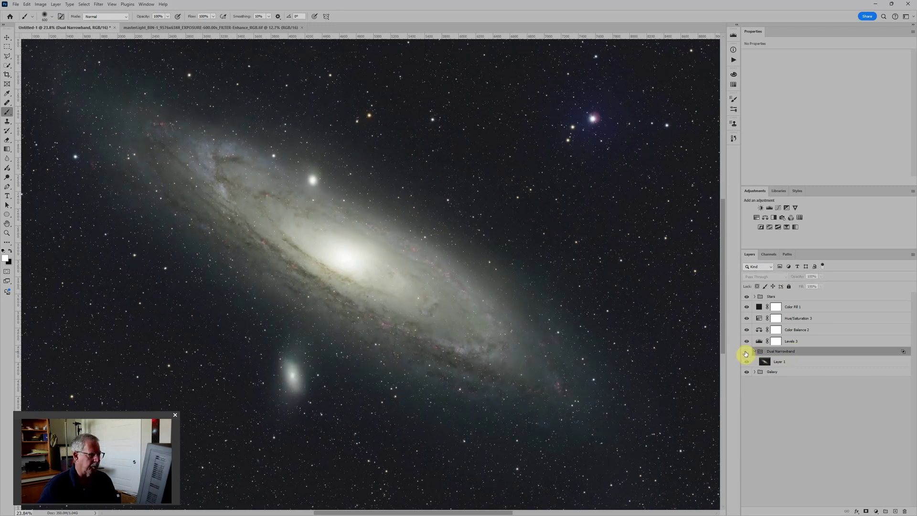
{"action": "left_click", "coordinate": [746, 353]}
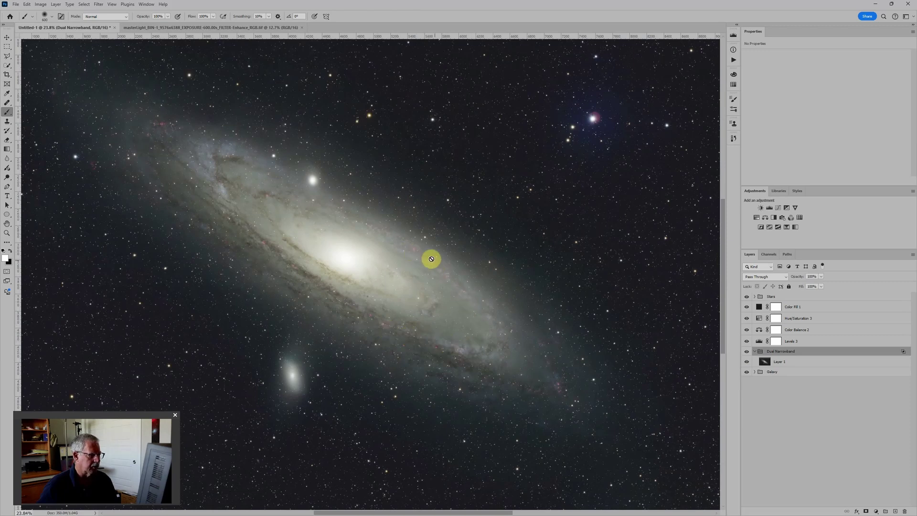
Step: Set the Dual Narrowband group's blend mode to Screen and fit the image in view
{"action": "scroll", "coordinate": [439, 320], "scroll_direction": "down", "scroll_amount": 2}
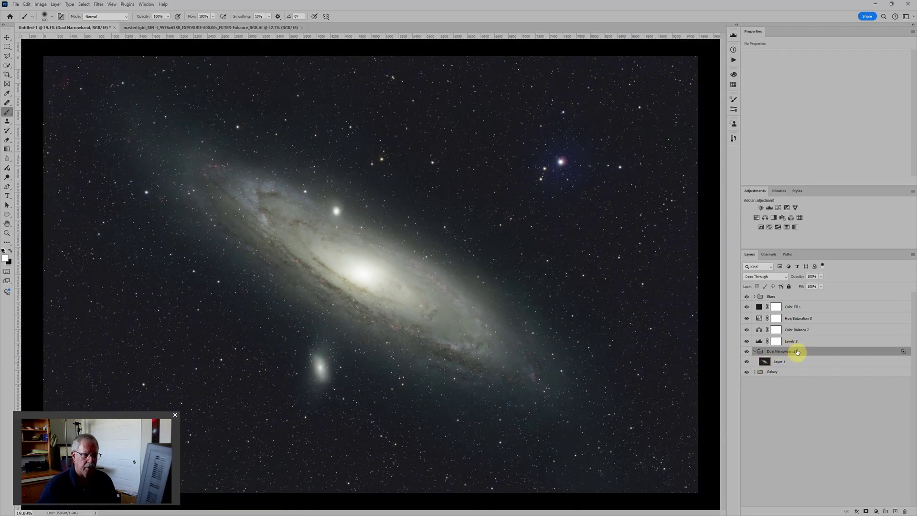
{"action": "scroll", "coordinate": [472, 308], "scroll_direction": "up", "scroll_amount": 1}
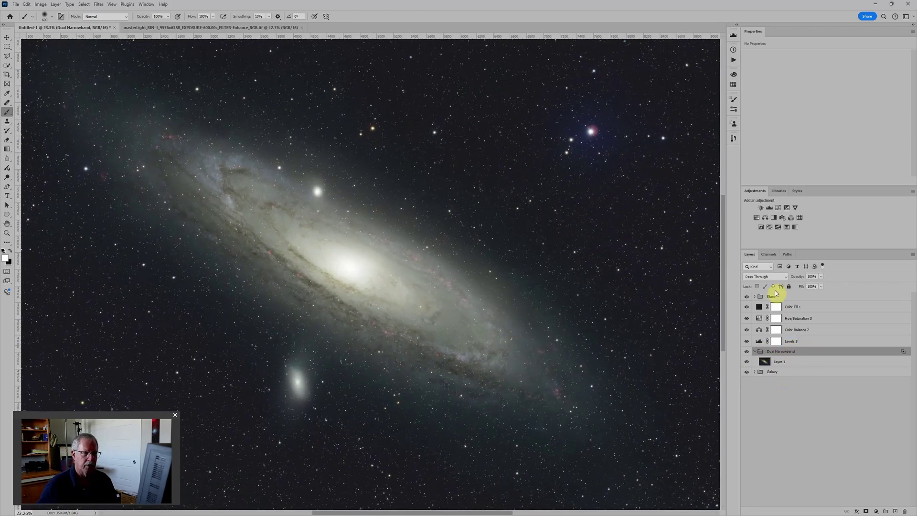
{"action": "left_click", "coordinate": [763, 277]}
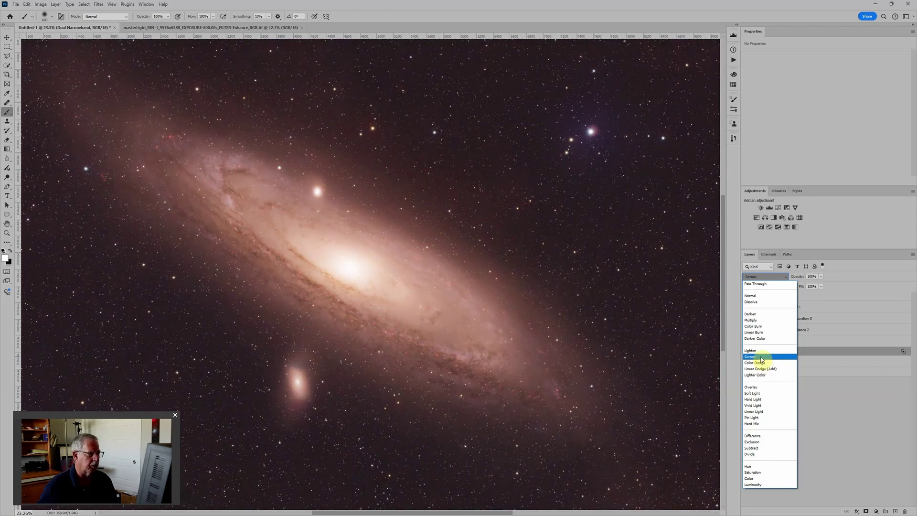
{"action": "left_click", "coordinate": [761, 358]}
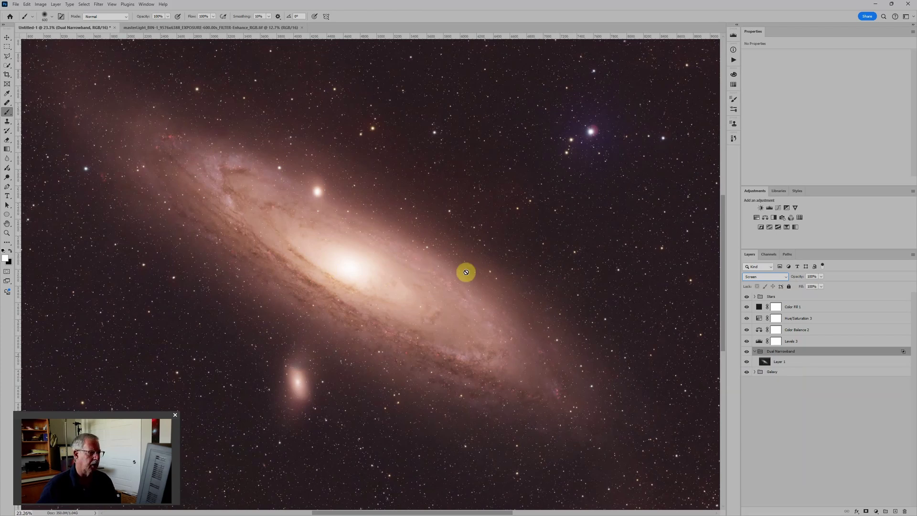
{"action": "key", "text": "ctrl+minus"}
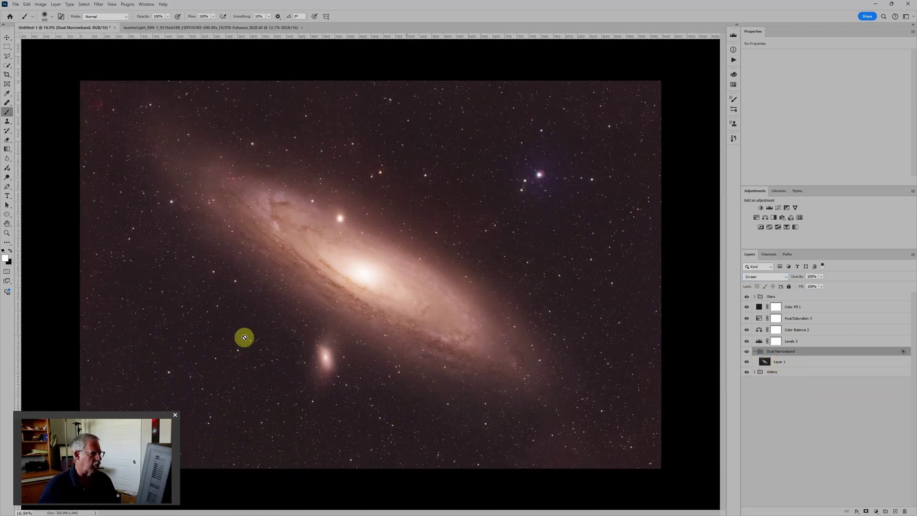
Step: Add a Levels adjustment above Layer 1 with the black input raised to 82
{"action": "left_click", "coordinate": [764, 362]}
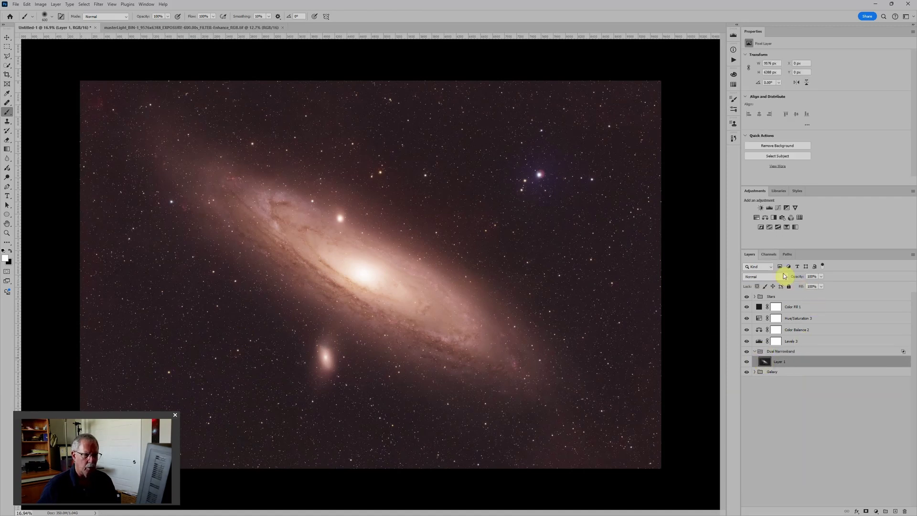
{"action": "left_click", "coordinate": [769, 208]}
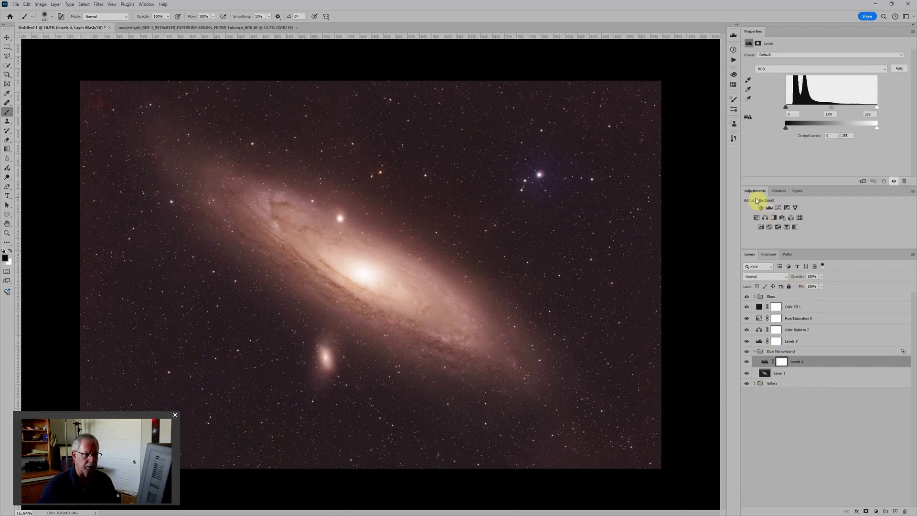
{"action": "left_click_drag", "start_coordinate": [787, 109], "coordinate": [815, 107]}
{"action": "scroll", "coordinate": [403, 303], "scroll_direction": "up", "scroll_amount": 2}
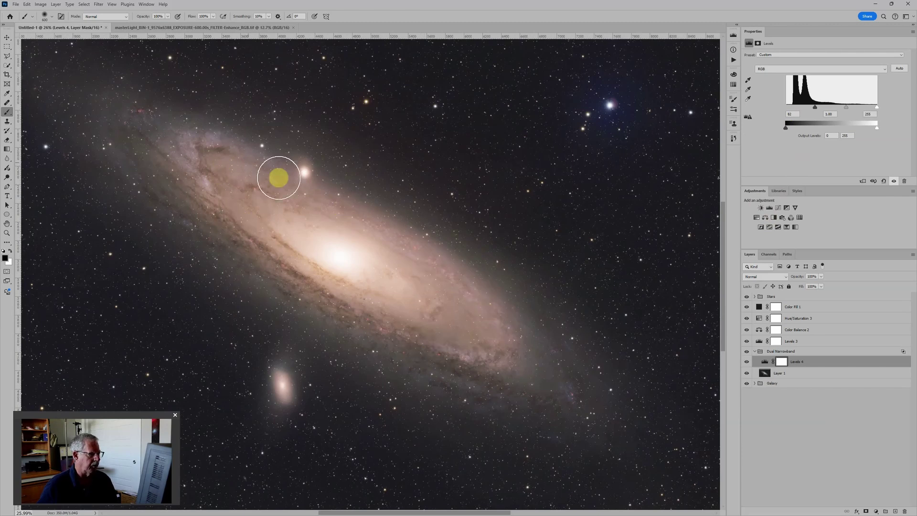
{"action": "scroll", "coordinate": [458, 275], "scroll_direction": "down", "scroll_amount": 2}
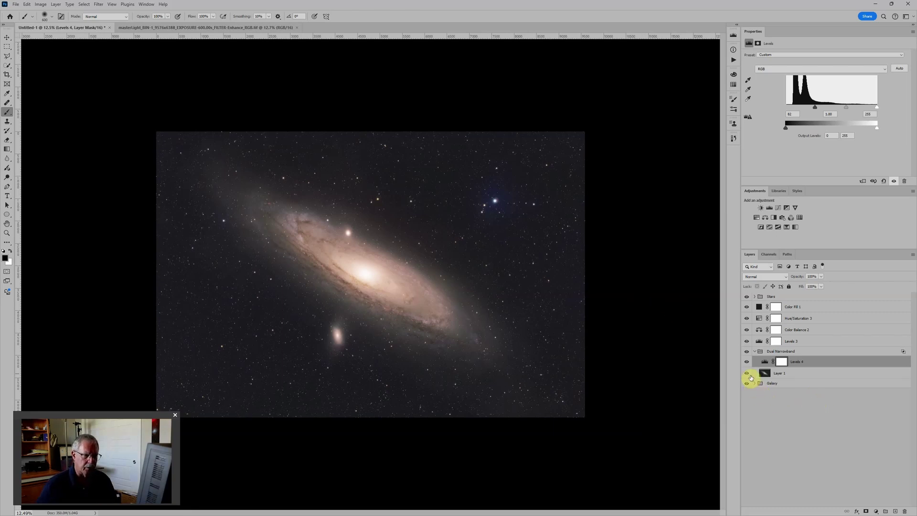
Step: Duplicate the Luminosity RGB Starless smart object into Dual Narrowband below Levels 4 and show the group
{"action": "left_click", "coordinate": [746, 352]}
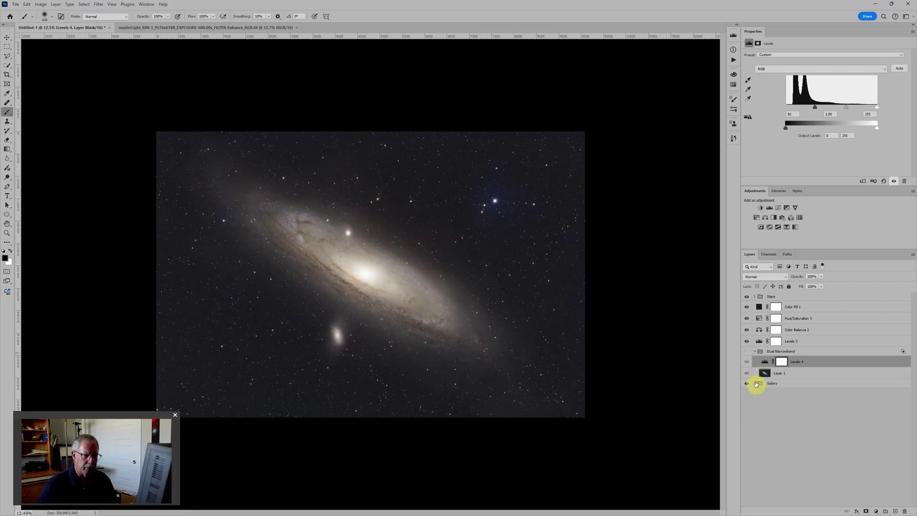
{"action": "left_click", "coordinate": [755, 383]}
{"action": "left_click", "coordinate": [769, 430]}
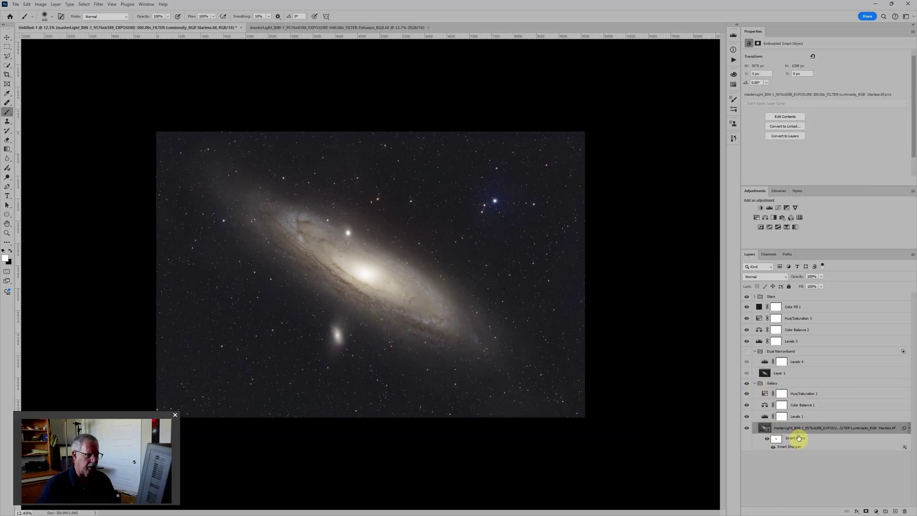
{"action": "scroll", "coordinate": [495, 307], "scroll_direction": "up", "scroll_amount": 3}
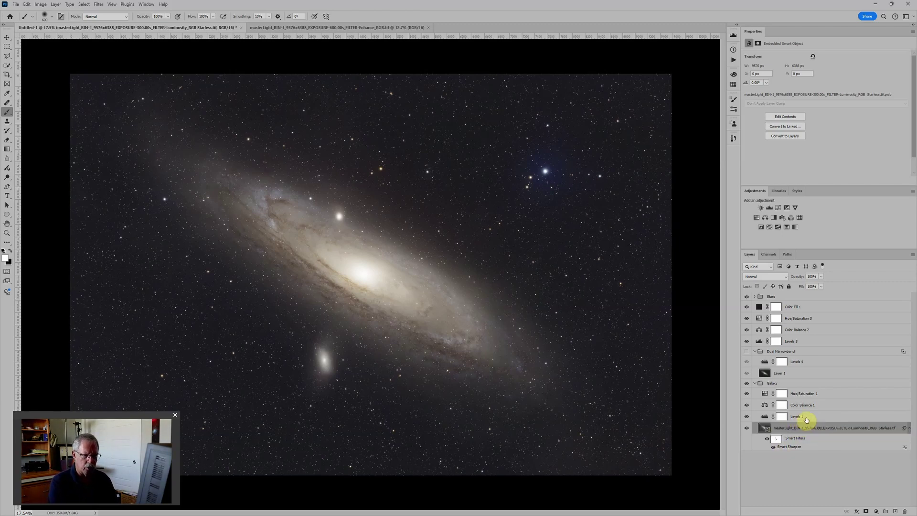
{"action": "key", "text": "ctrl+j"}
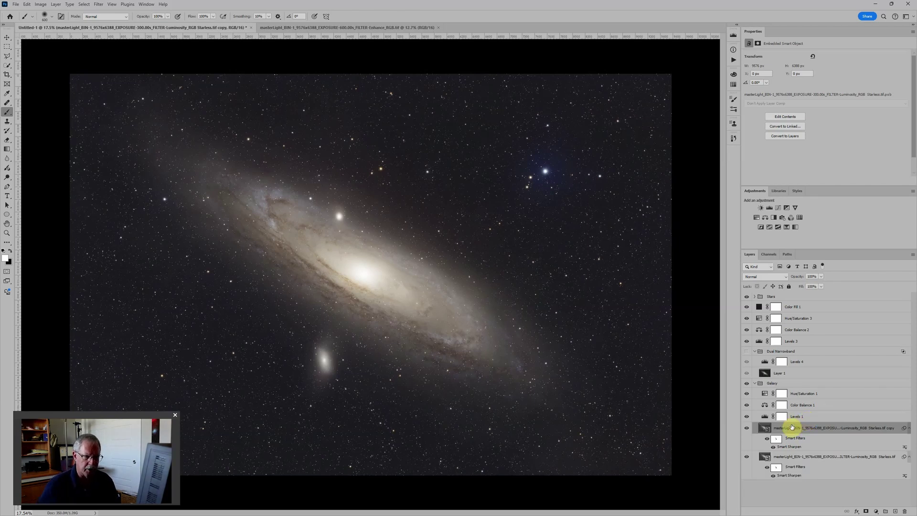
{"action": "left_click_drag", "start_coordinate": [792, 430], "coordinate": [802, 370]}
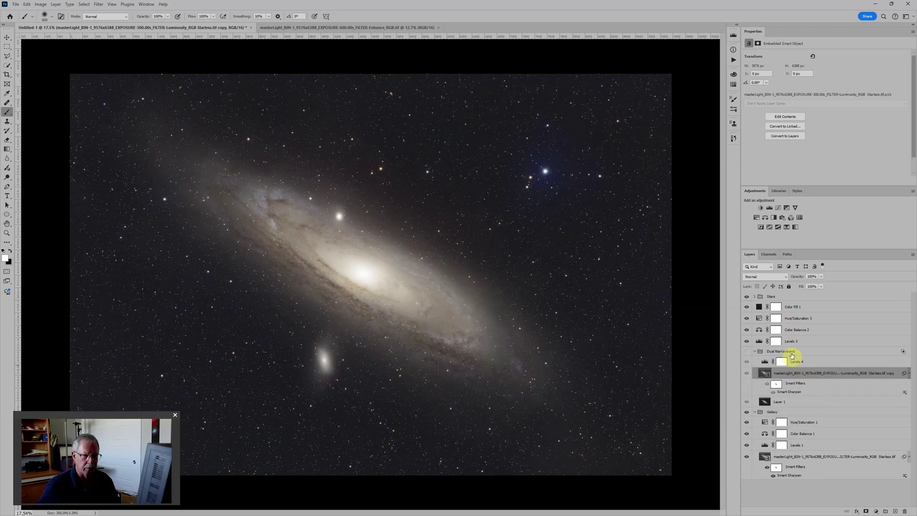
{"action": "left_click", "coordinate": [747, 353]}
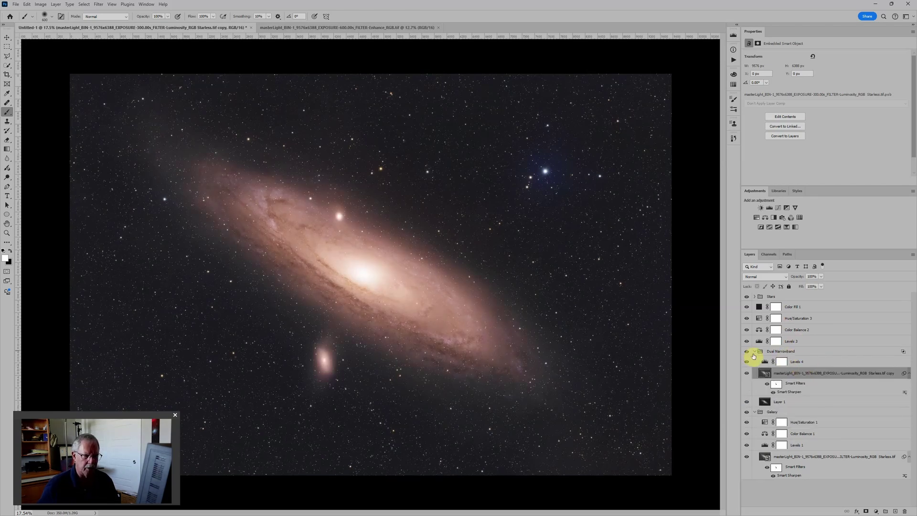
{"action": "scroll", "coordinate": [510, 329], "scroll_direction": "down", "scroll_amount": 3}
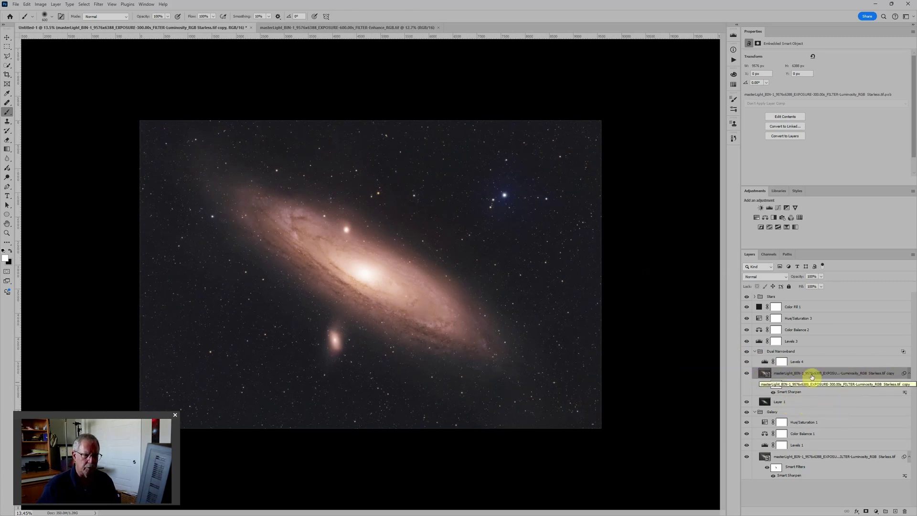
Step: Switch the Luminosity RGB Starless copy to Subtract blend mode to remove the pinkish cast
{"action": "left_click", "coordinate": [764, 277]}
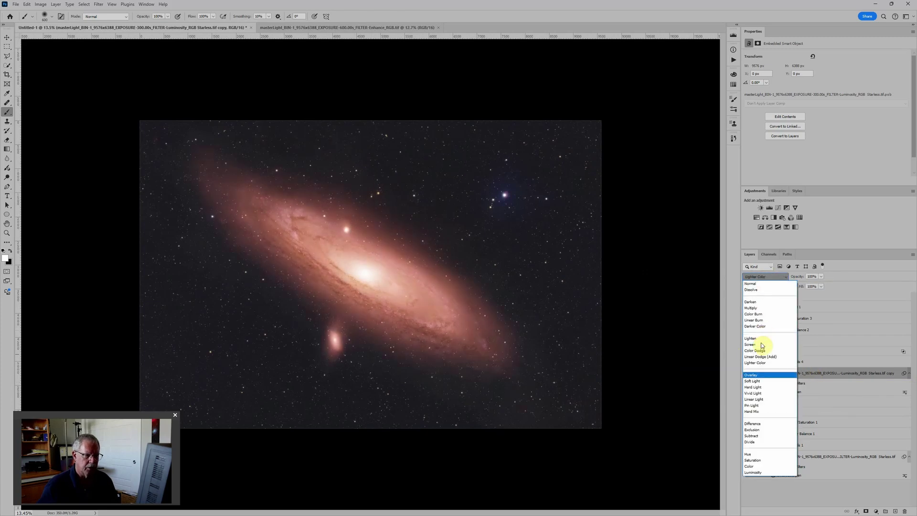
{"action": "left_click", "coordinate": [757, 437]}
{"action": "scroll", "coordinate": [377, 321], "scroll_direction": "up", "scroll_amount": 5}
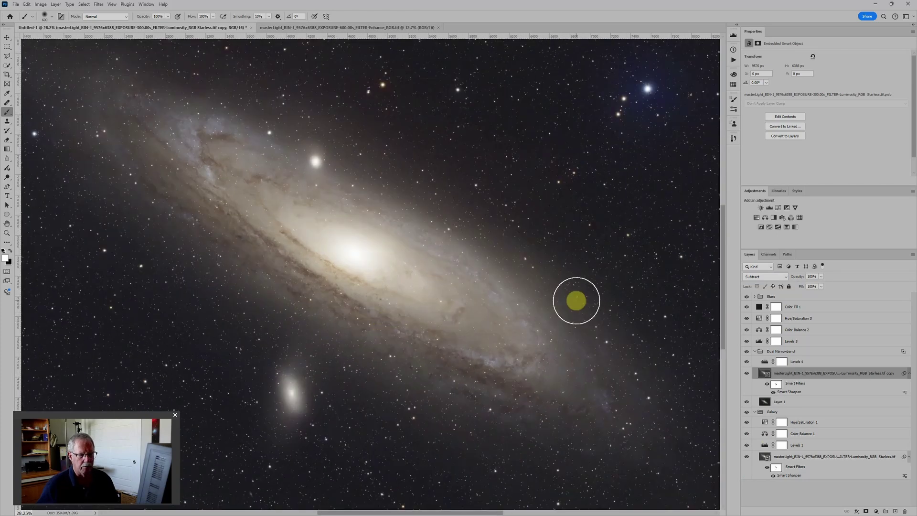
{"action": "scroll", "coordinate": [577, 301], "scroll_direction": "down", "scroll_amount": 2}
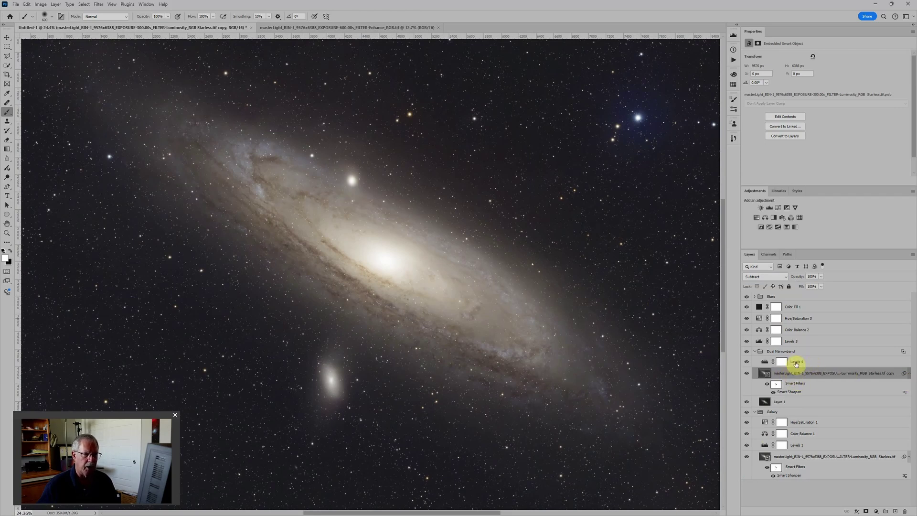
Step: Add a Levels 5 adjustment clipped to the RGB copy, lowering midtones and raising output black
{"action": "left_click", "coordinate": [769, 208]}
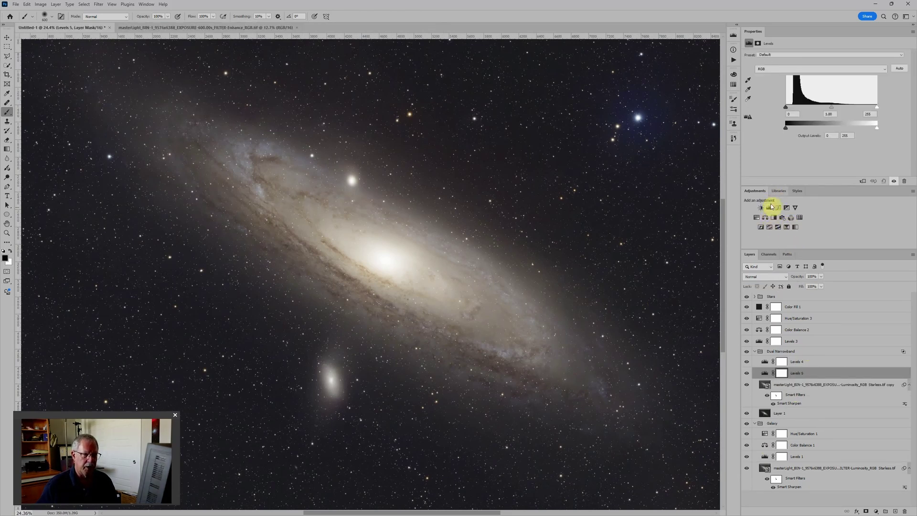
{"action": "left_click", "coordinate": [864, 183]}
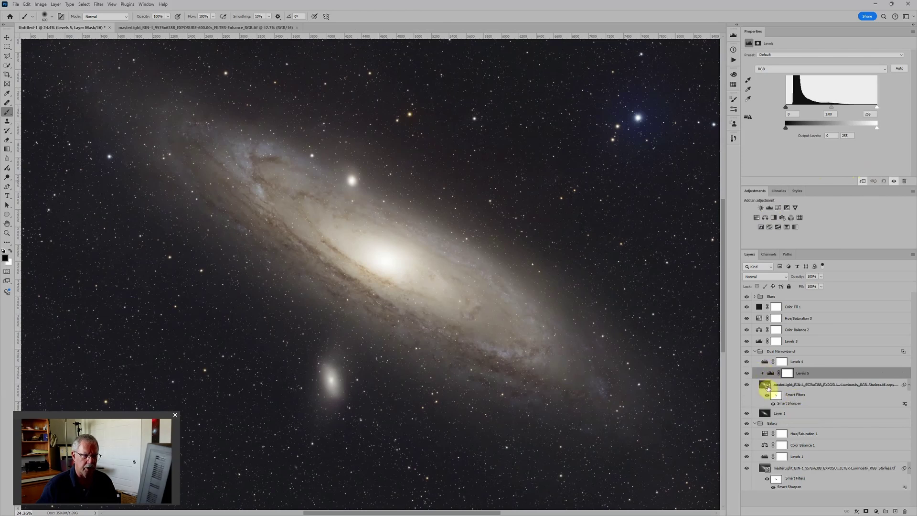
{"action": "scroll", "coordinate": [536, 264], "scroll_direction": "down", "scroll_amount": 3}
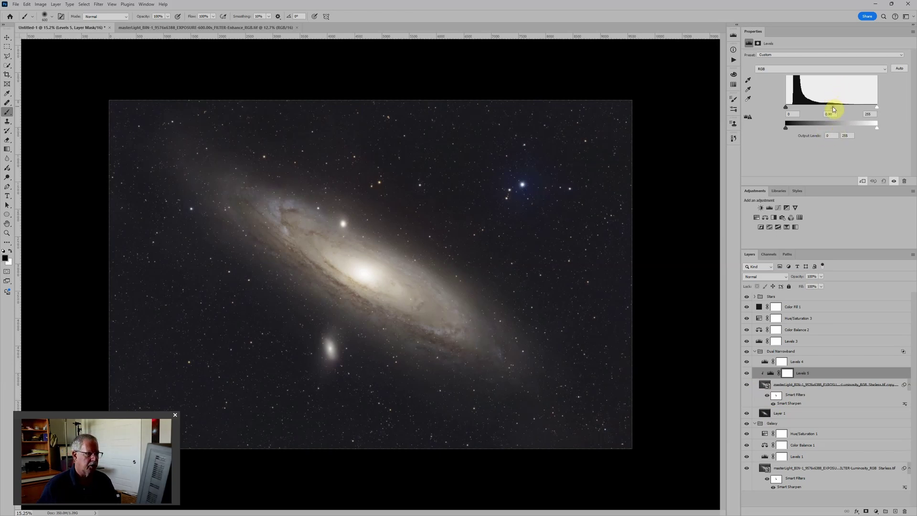
{"action": "left_click_drag", "start_coordinate": [846, 110], "coordinate": [876, 114]}
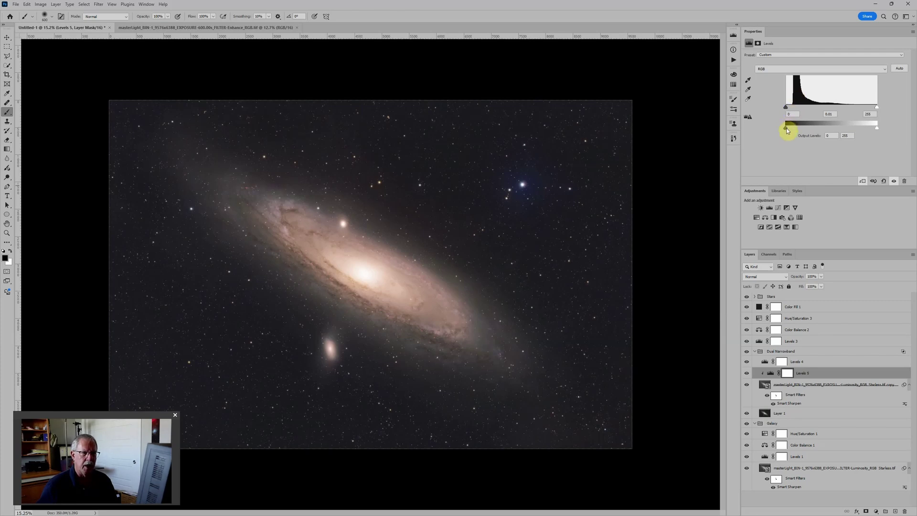
{"action": "left_click_drag", "start_coordinate": [787, 128], "coordinate": [802, 129]}
{"action": "scroll", "coordinate": [374, 282], "scroll_direction": "up", "scroll_amount": 3}
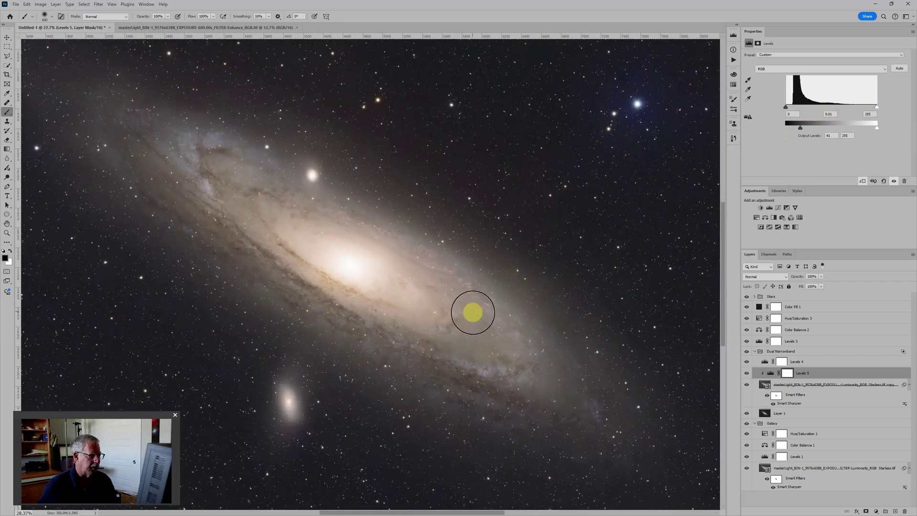
{"action": "scroll", "coordinate": [473, 312], "scroll_direction": "up", "scroll_amount": 1}
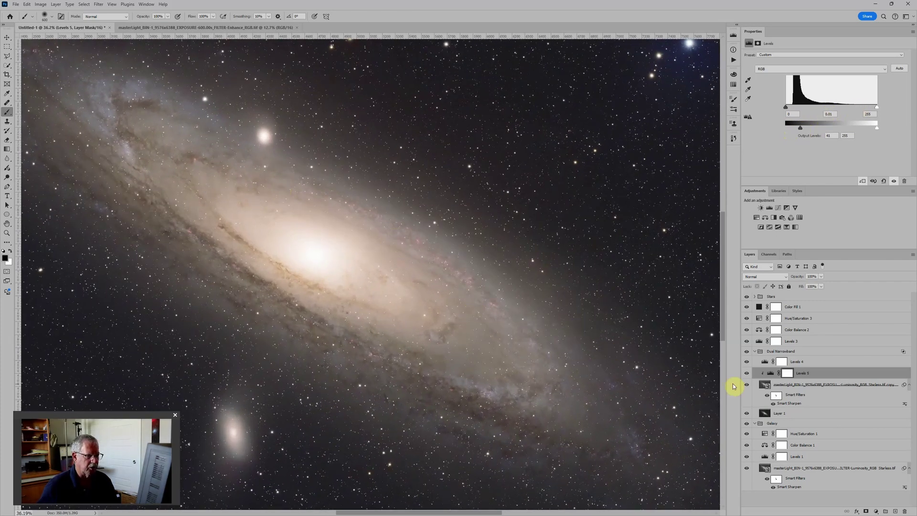
Step: Reset Levels 4's black input to 0 and readjust Levels 5's output black
{"action": "left_click", "coordinate": [764, 362]}
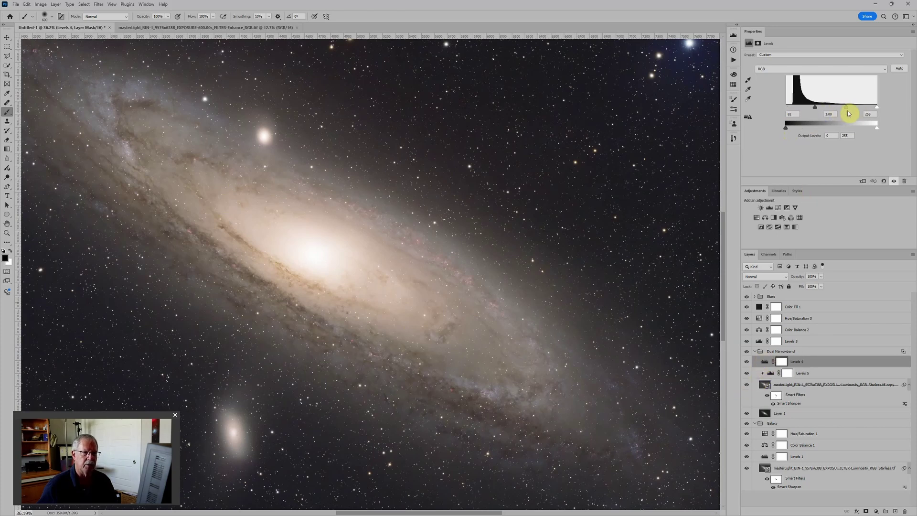
{"action": "mouse_move", "coordinate": [815, 107]}
{"action": "left_mouse_down"}
{"action": "mouse_move", "coordinate": [785, 108]}
{"action": "mouse_move", "coordinate": [829, 110]}
{"action": "left_mouse_up"}
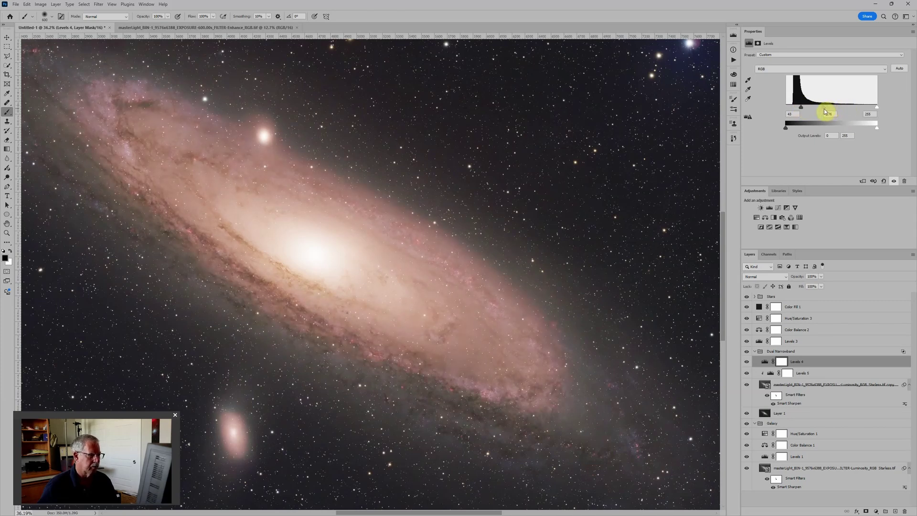
{"action": "left_click", "coordinate": [771, 373]}
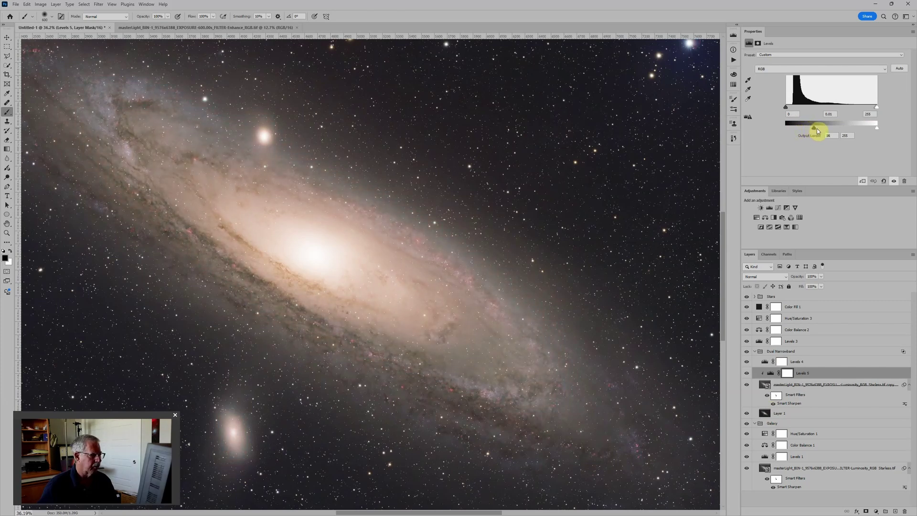
{"action": "left_click_drag", "start_coordinate": [816, 130], "coordinate": [822, 131]}
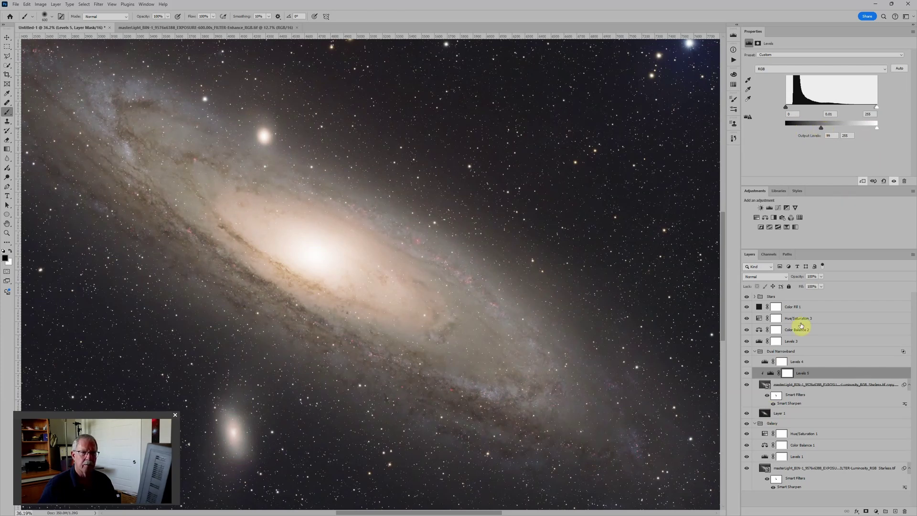
{"action": "left_click", "coordinate": [789, 413]}
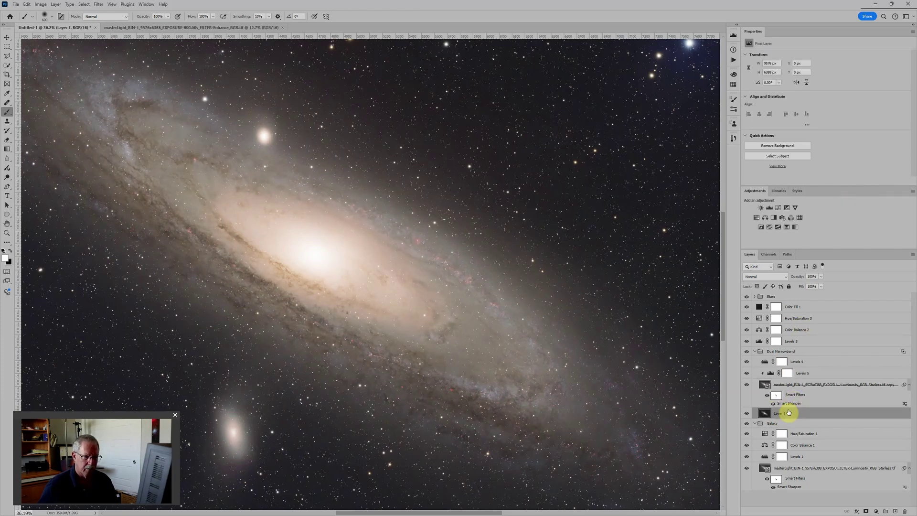
Step: Add Levels 6 above Layer 1, brightening its midtones and nudging the black point up
{"action": "left_click", "coordinate": [769, 208]}
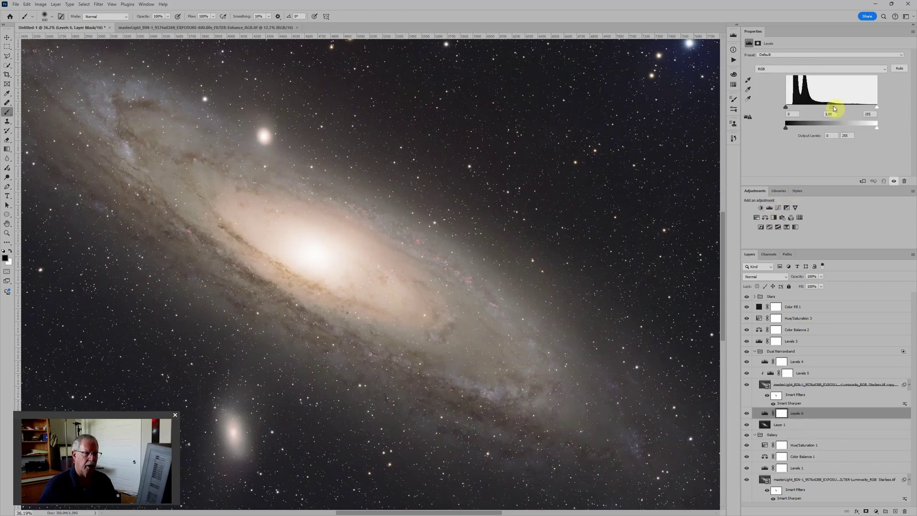
{"action": "left_click_drag", "start_coordinate": [828, 110], "coordinate": [821, 109]}
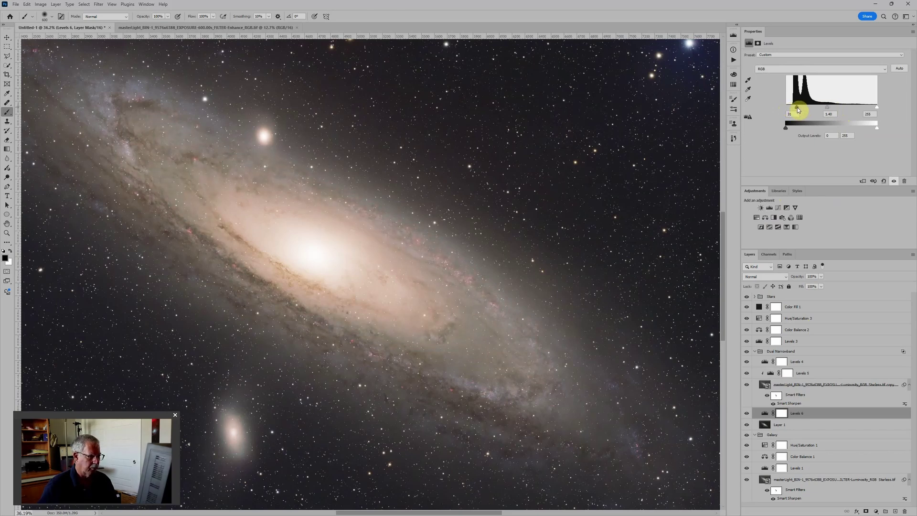
{"action": "left_click_drag", "start_coordinate": [798, 109], "coordinate": [797, 110]}
{"action": "scroll", "coordinate": [538, 256], "scroll_direction": "down", "scroll_amount": 1}
{"action": "scroll", "coordinate": [538, 256], "scroll_direction": "down", "scroll_amount": 3}
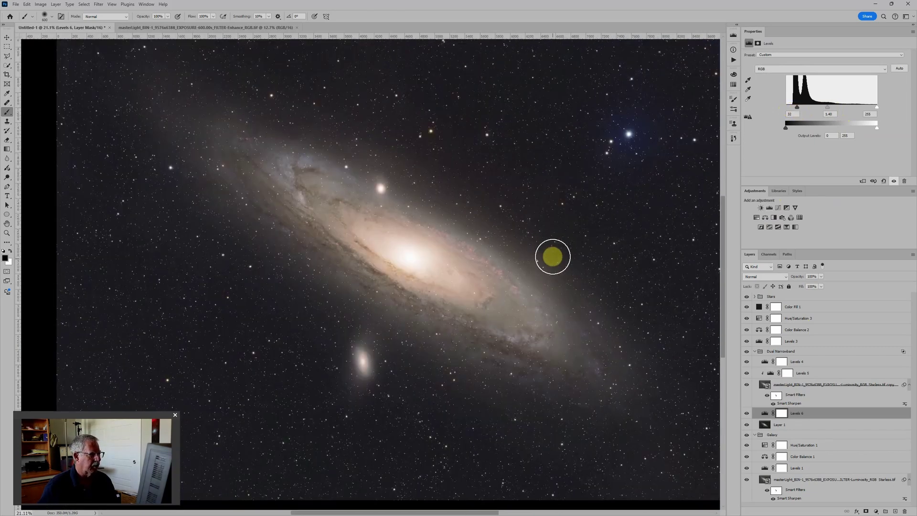
{"action": "scroll", "coordinate": [544, 282], "scroll_direction": "up", "scroll_amount": 2}
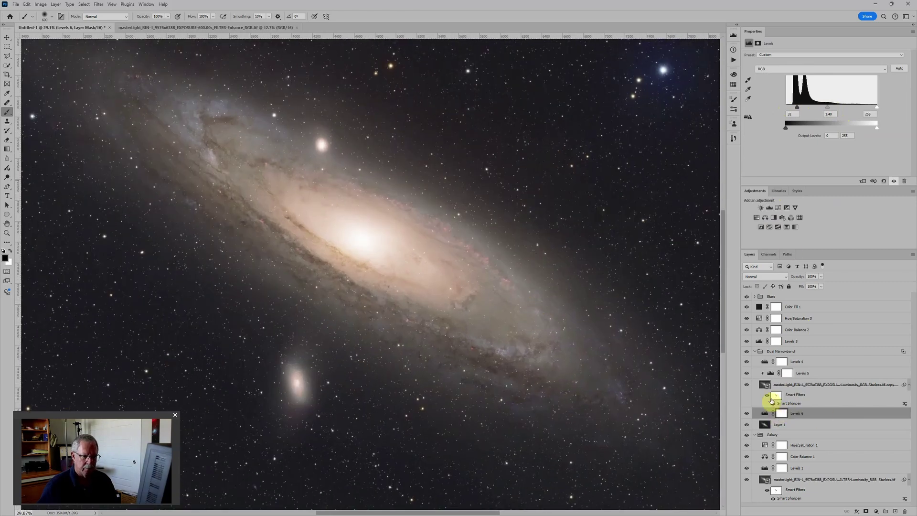
Step: Refine Levels 5 to midtone 0.14 and output black 97
{"action": "left_click", "coordinate": [767, 374]}
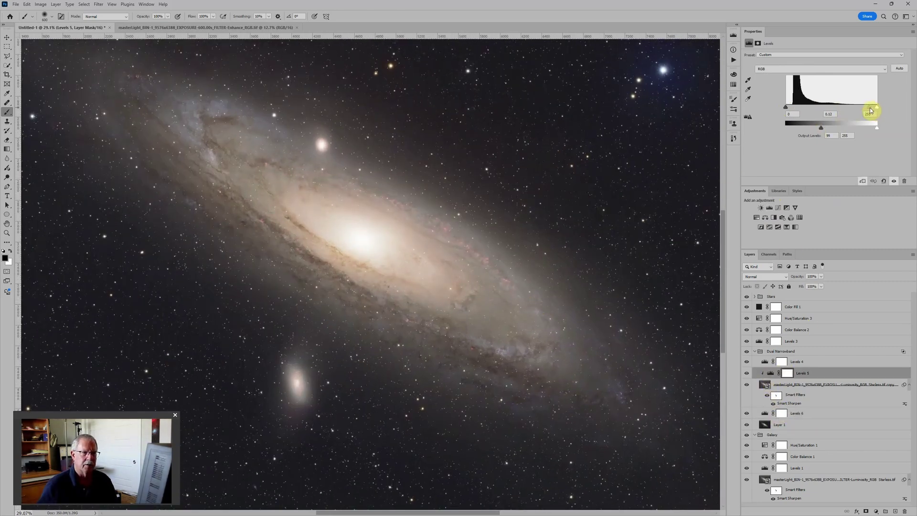
{"action": "mouse_move", "coordinate": [870, 111]}
{"action": "left_mouse_down"}
{"action": "mouse_move", "coordinate": [880, 107]}
{"action": "mouse_move", "coordinate": [863, 110]}
{"action": "left_mouse_up"}
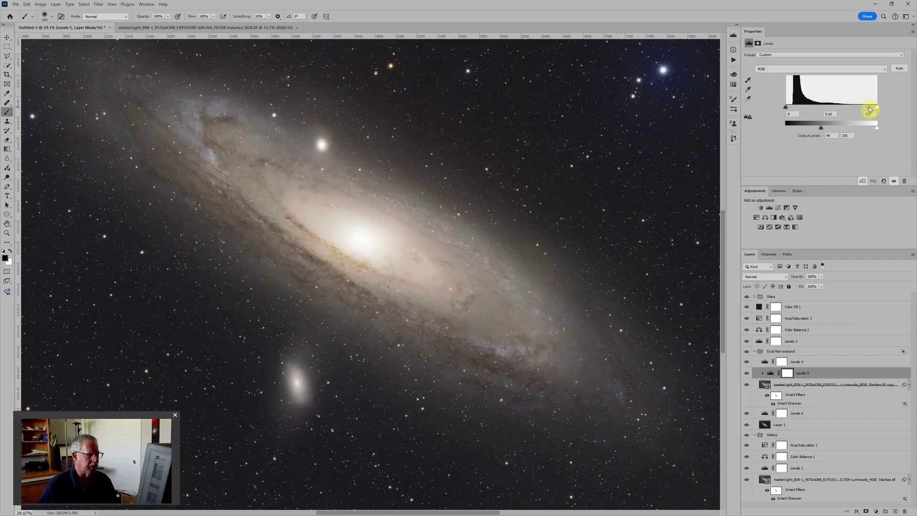
{"action": "left_click_drag", "start_coordinate": [821, 128], "coordinate": [822, 129]}
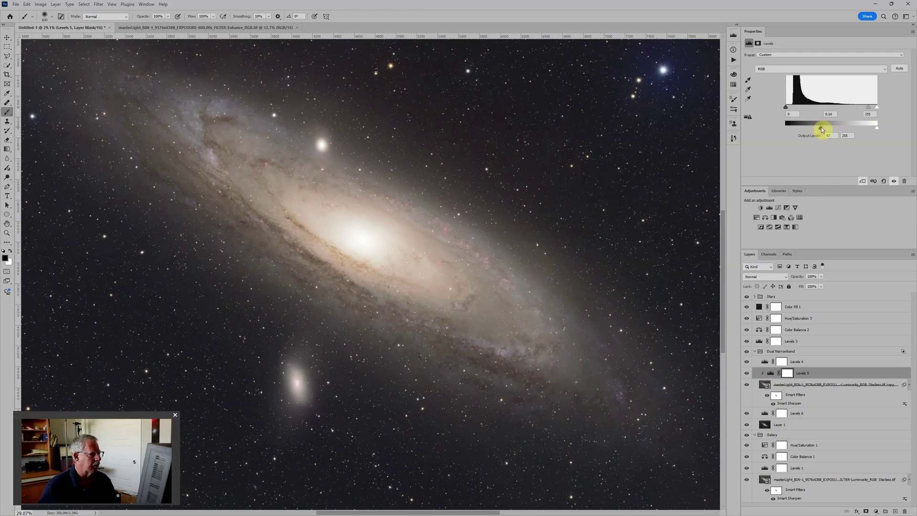
{"action": "scroll", "coordinate": [444, 258], "scroll_direction": "down", "scroll_amount": 3}
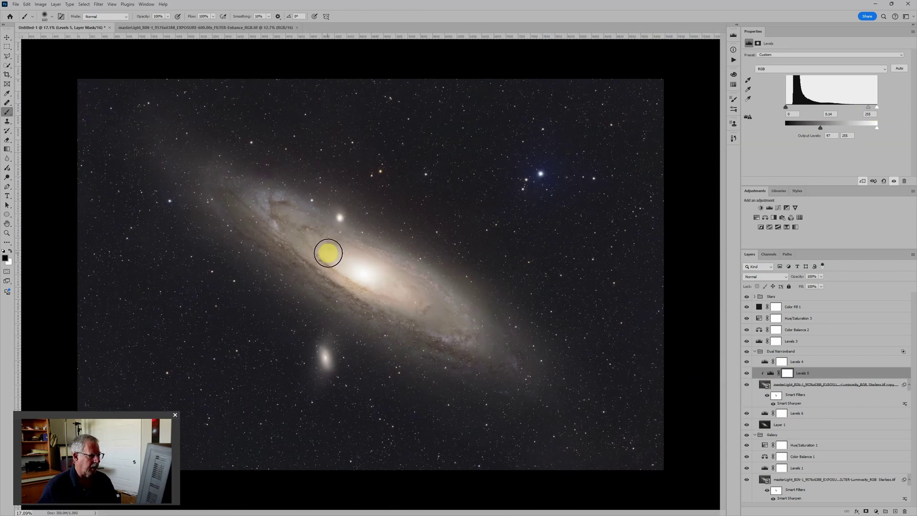
Step: Add a layer mask to the Dual Narrowband group and paint on it over the galaxy
{"action": "left_click", "coordinate": [781, 352]}
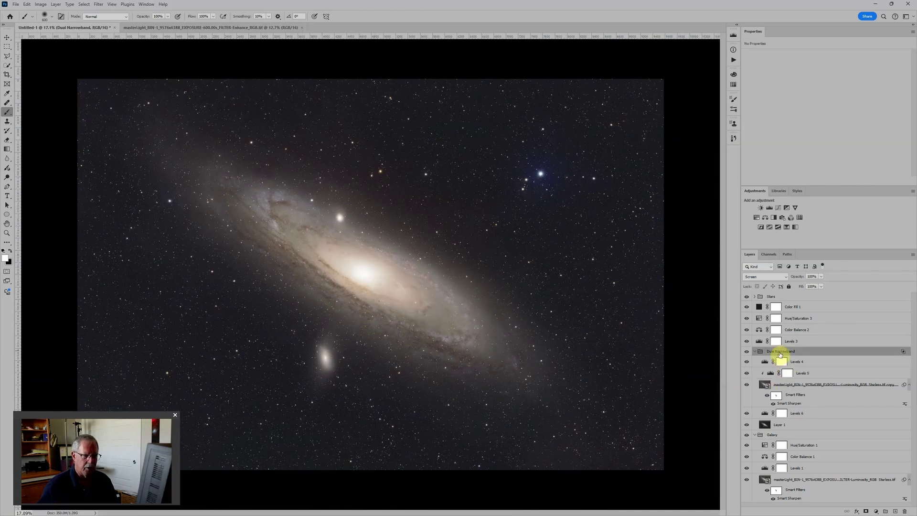
{"action": "left_click", "coordinate": [866, 511]}
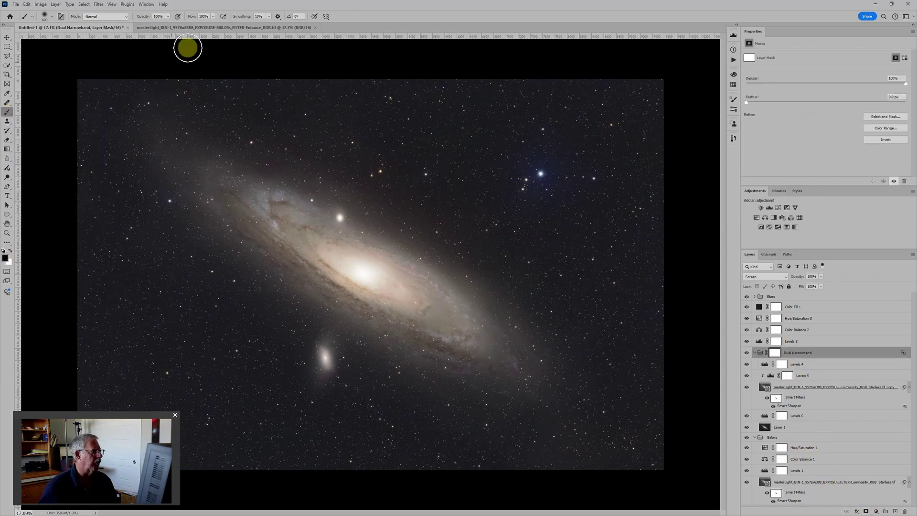
{"action": "scroll", "coordinate": [382, 282], "scroll_direction": "up", "scroll_amount": 1}
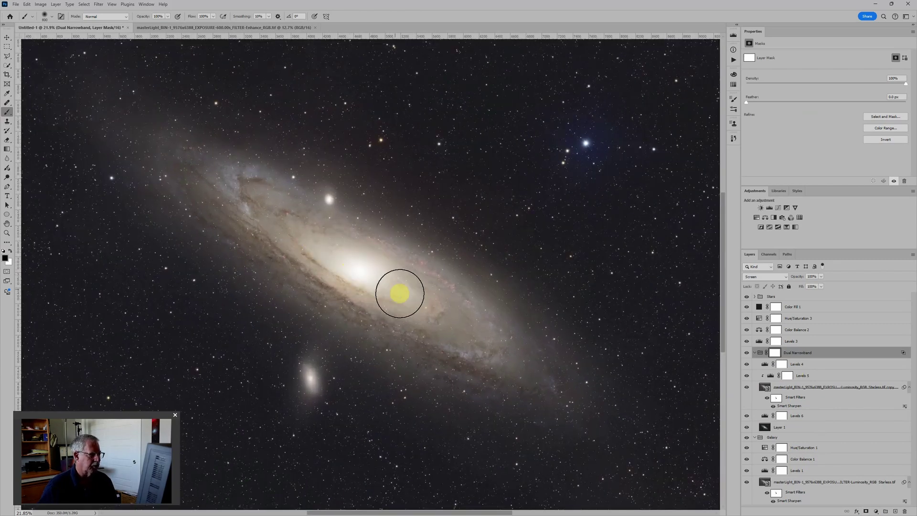
{"action": "left_click_drag", "start_coordinate": [416, 300], "coordinate": [420, 302]}
{"action": "scroll", "coordinate": [423, 301], "scroll_direction": "down", "scroll_amount": 2}
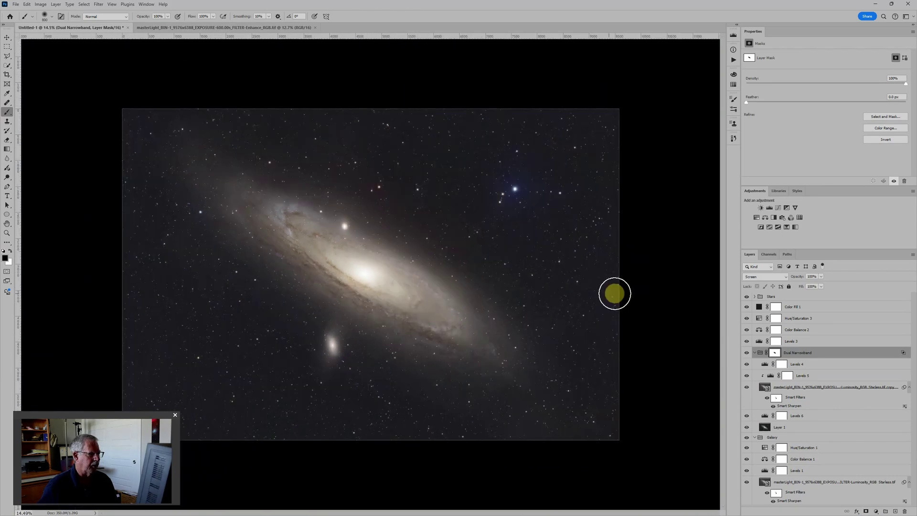
Step: Lower Levels 4's white input to 204 to strengthen the pink hydrogen-alpha regions
{"action": "left_click", "coordinate": [779, 364]}
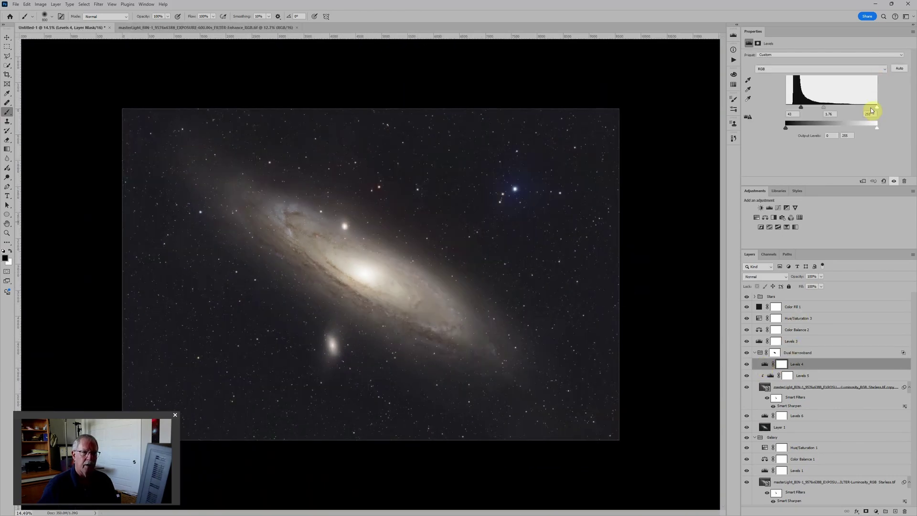
{"action": "left_click_drag", "start_coordinate": [867, 111], "coordinate": [832, 109]}
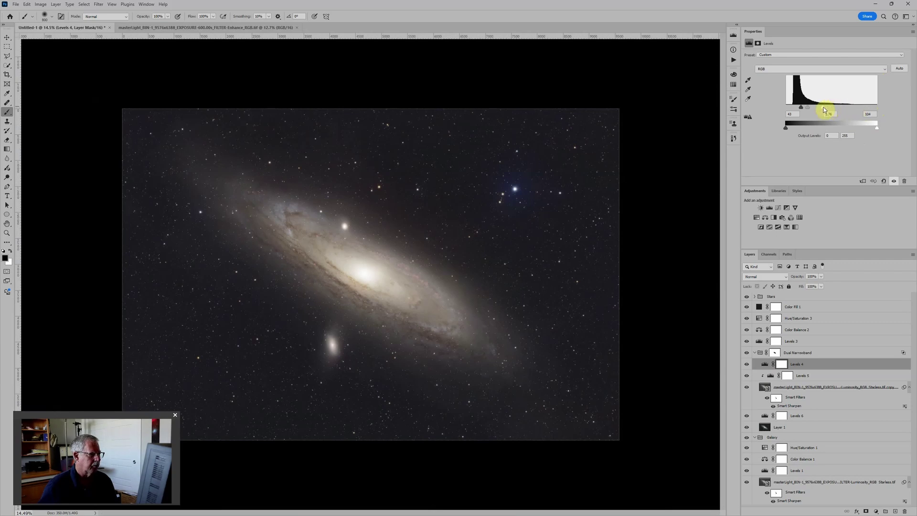
{"action": "scroll", "coordinate": [444, 286], "scroll_direction": "up", "scroll_amount": 2}
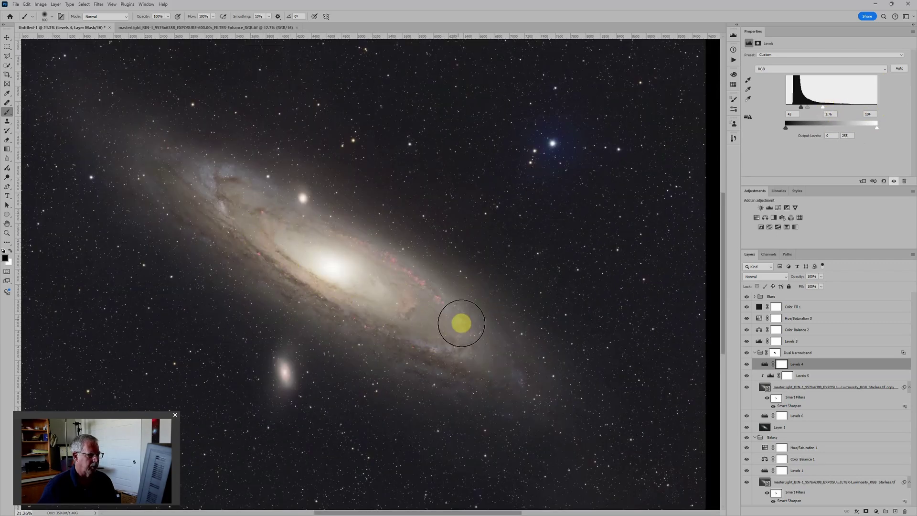
{"action": "left_click", "coordinate": [776, 353]}
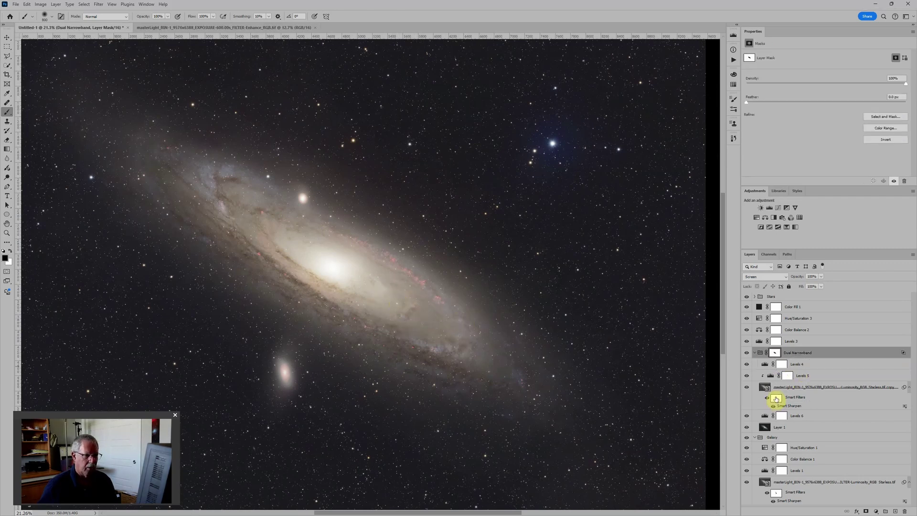
{"action": "scroll", "coordinate": [526, 282], "scroll_direction": "down", "scroll_amount": 1}
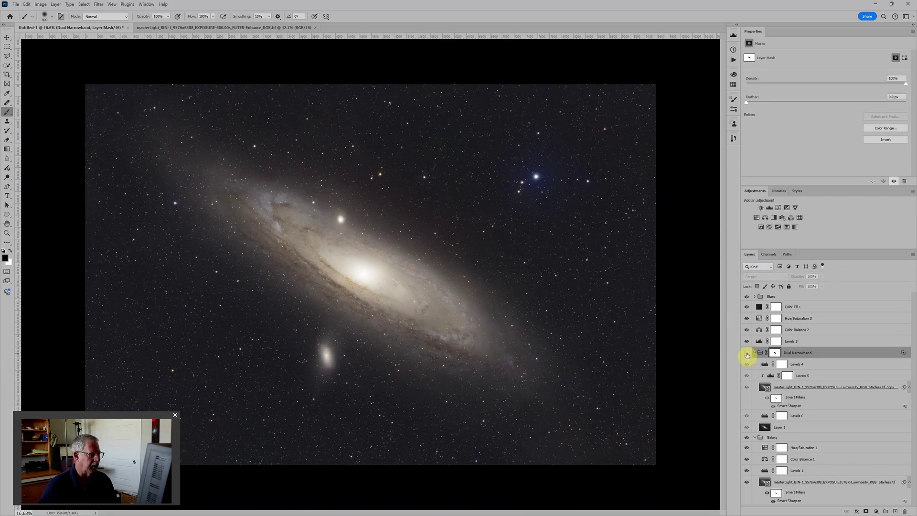
{"action": "left_click", "coordinate": [747, 353]}
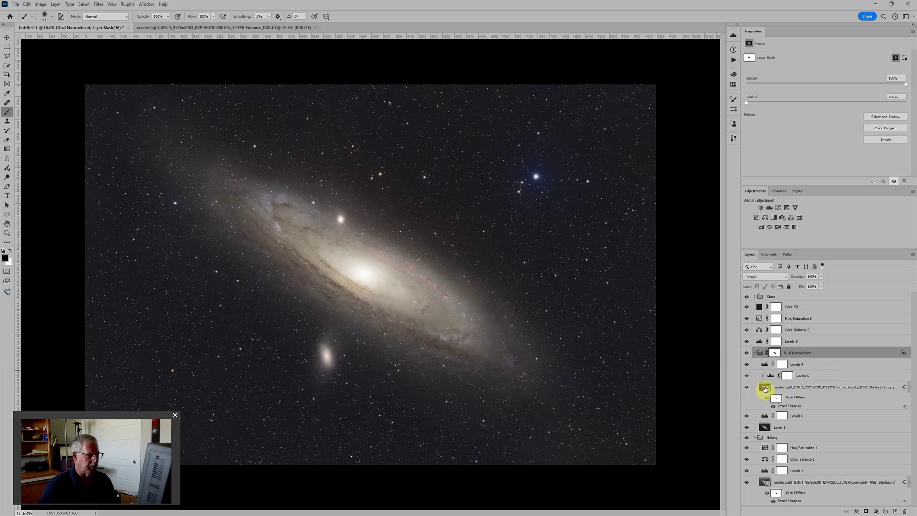
{"action": "left_click", "coordinate": [765, 388]}
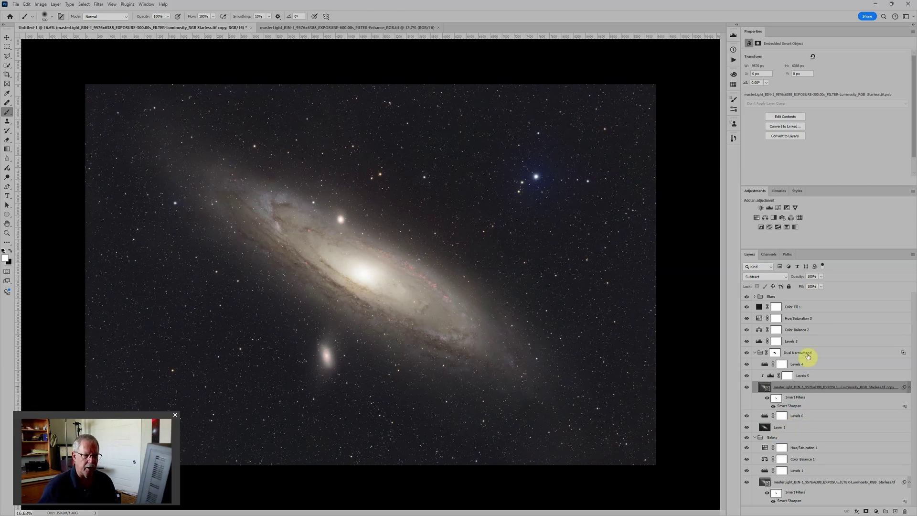
{"action": "left_click", "coordinate": [810, 352]}
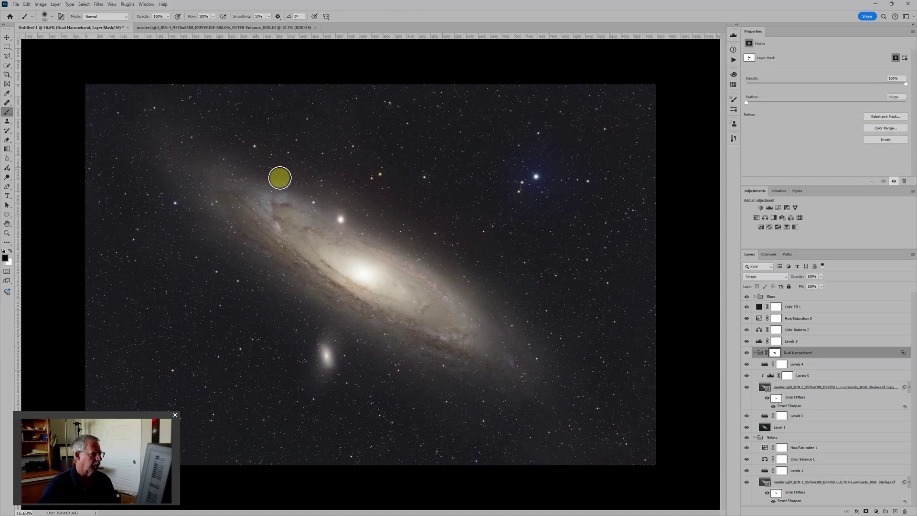
{"action": "key", "text": "ctrl+minus"}
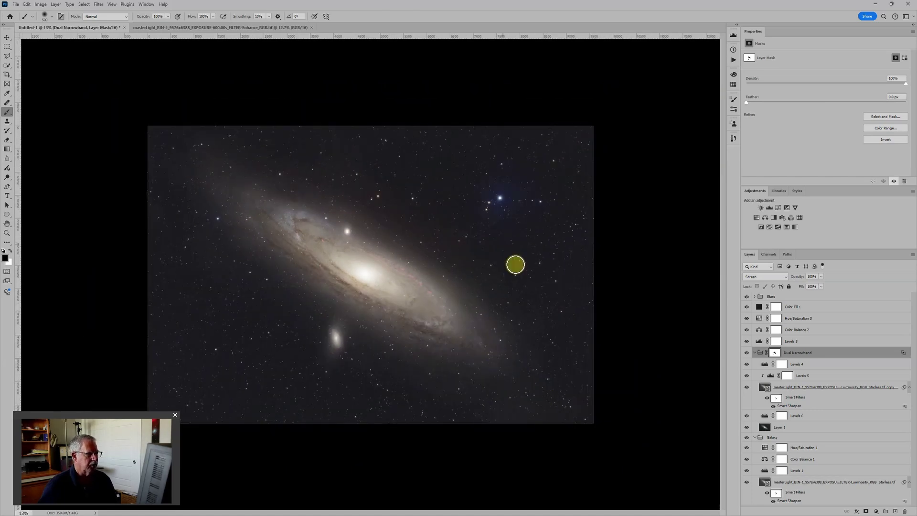
{"action": "key", "text": "ctrl+plus"}
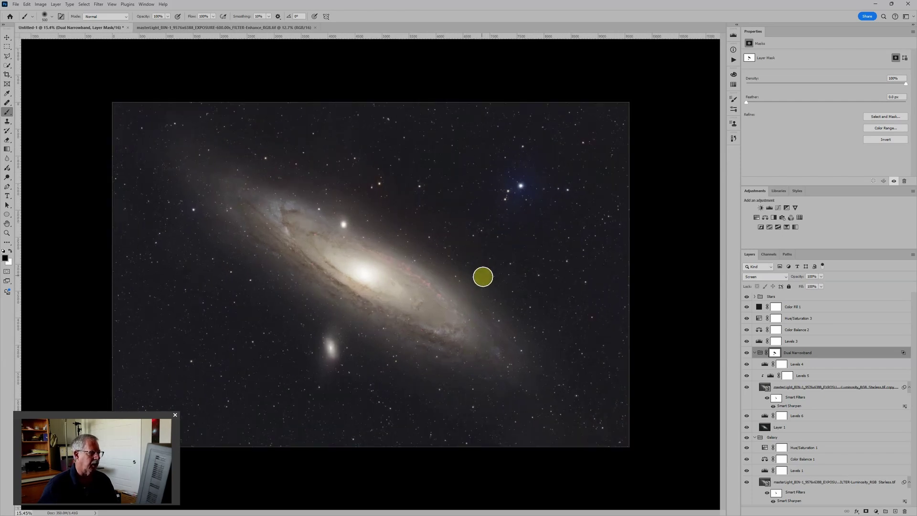
Step: Set Levels 3's midtone to 0.83, then select Color Balance 2 and show the Dual Narrowband group
{"action": "left_click", "coordinate": [759, 341]}
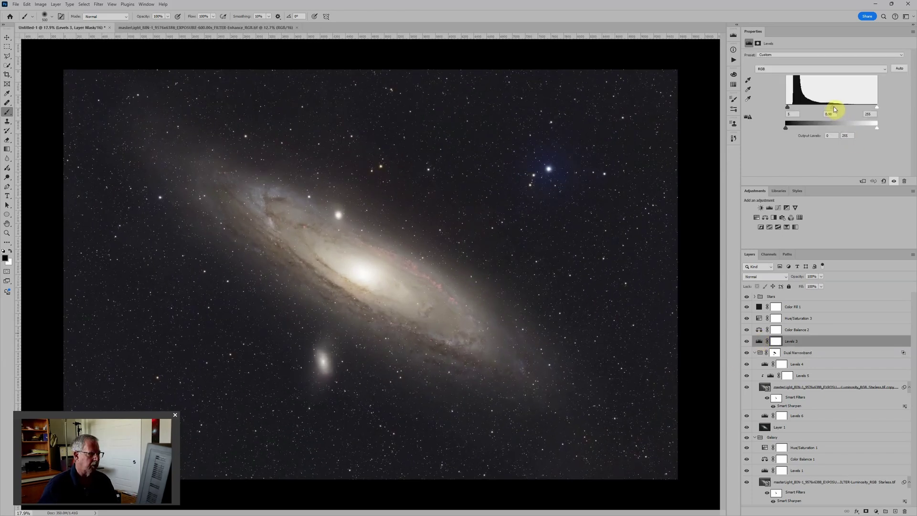
{"action": "left_click_drag", "start_coordinate": [834, 109], "coordinate": [837, 109]}
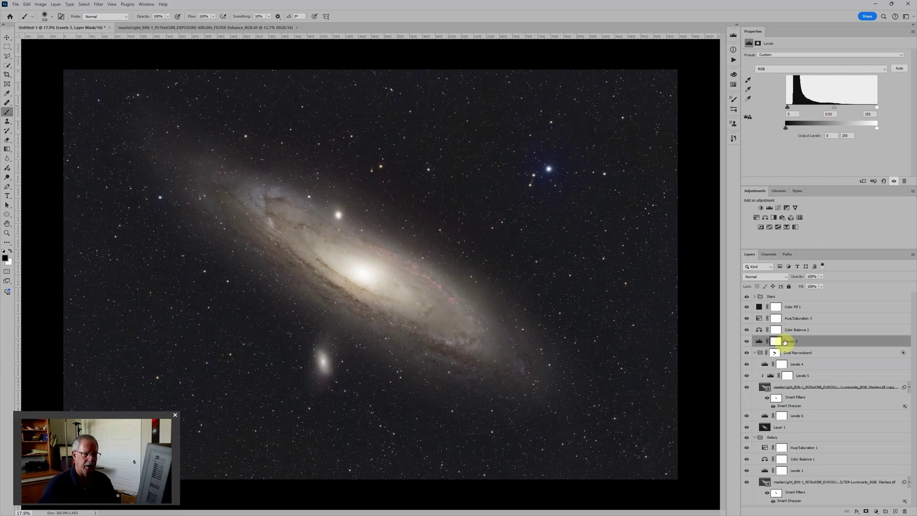
{"action": "left_click", "coordinate": [759, 330]}
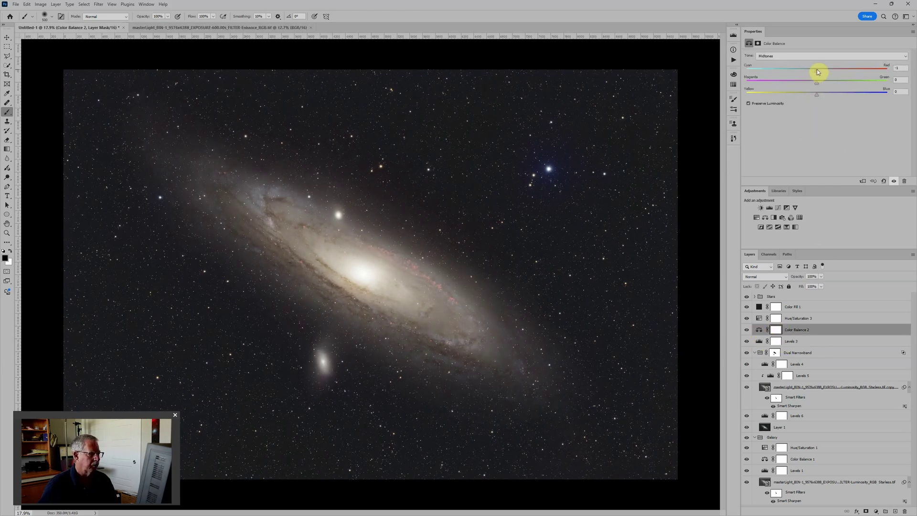
{"action": "scroll", "coordinate": [585, 196], "scroll_direction": "down", "scroll_amount": 3}
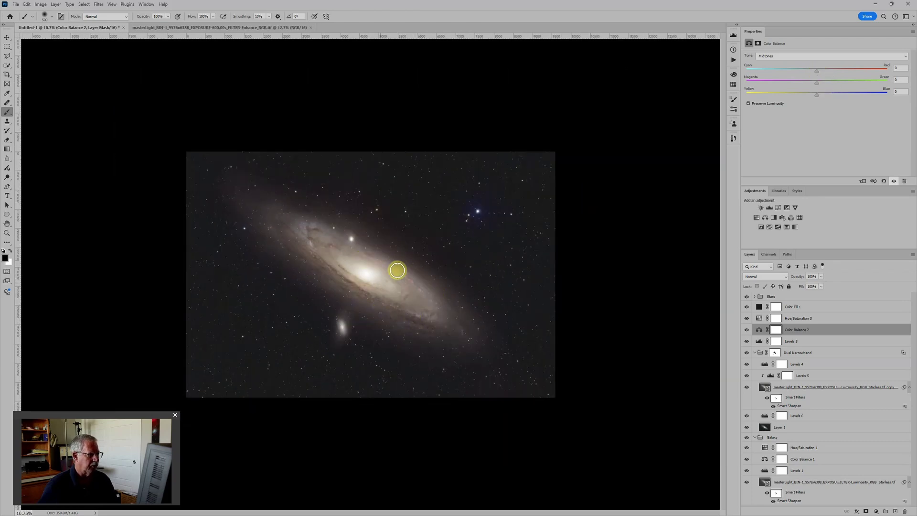
{"action": "left_click", "coordinate": [747, 353]}
Step: Collapse the Dual Narrowband and Galaxy groups, toggling the Galaxy group's visibility to compare
{"action": "left_click", "coordinate": [756, 353]}
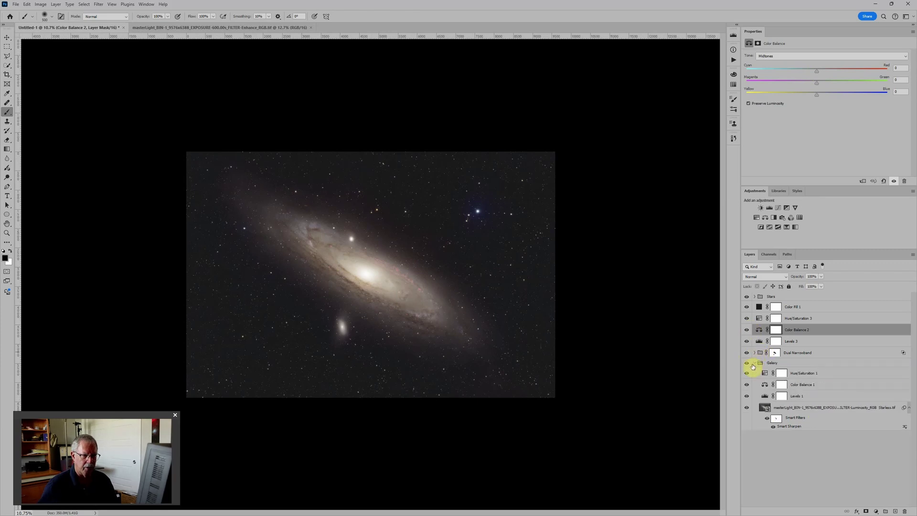
{"action": "left_click", "coordinate": [755, 363]}
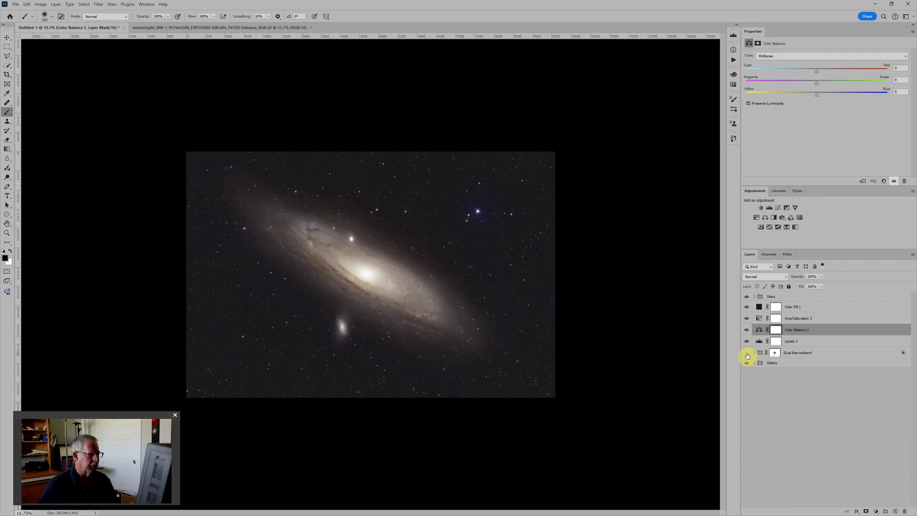
{"action": "left_click", "coordinate": [747, 363]}
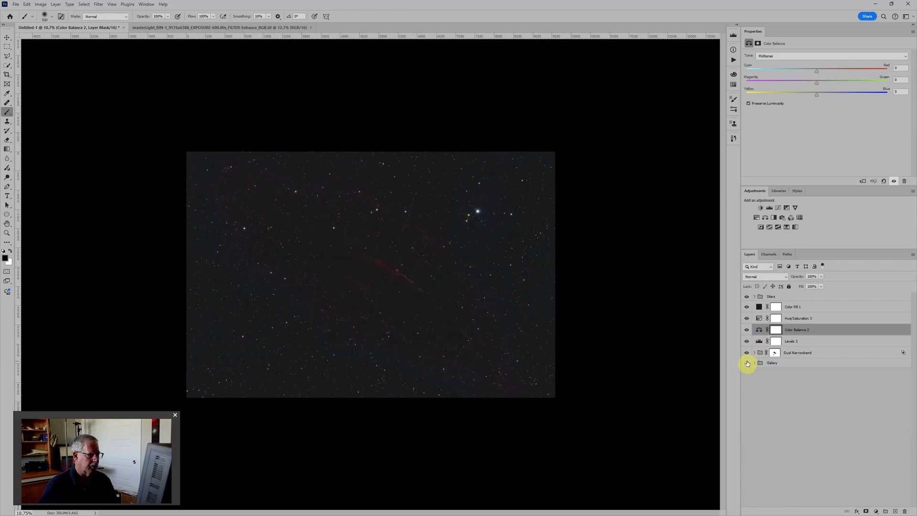
{"action": "left_click", "coordinate": [747, 363]}
{"action": "left_click", "coordinate": [747, 363]}
{"action": "left_click", "coordinate": [747, 363]}
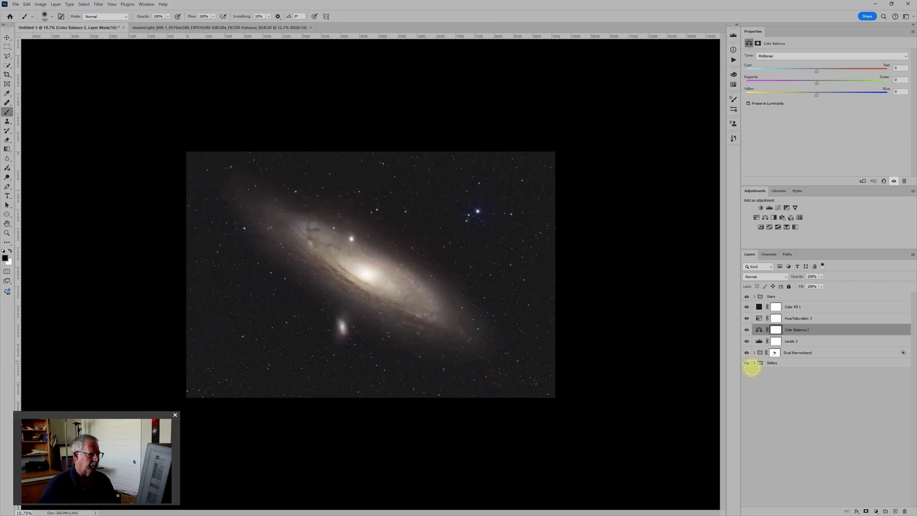
{"action": "scroll", "coordinate": [490, 250], "scroll_direction": "up", "scroll_amount": 5}
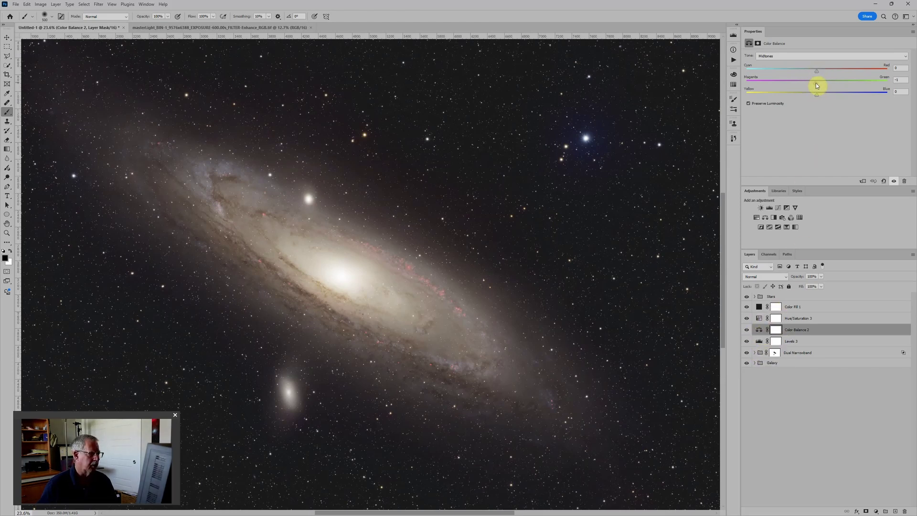
Step: Set Color Balance 2 midtones to Magenta/Green -9, Cyan/Red -2, and shadows Cyan/Red -15
{"action": "left_click_drag", "start_coordinate": [814, 85], "coordinate": [811, 86]}
{"action": "scroll", "coordinate": [560, 164], "scroll_direction": "down", "scroll_amount": 3}
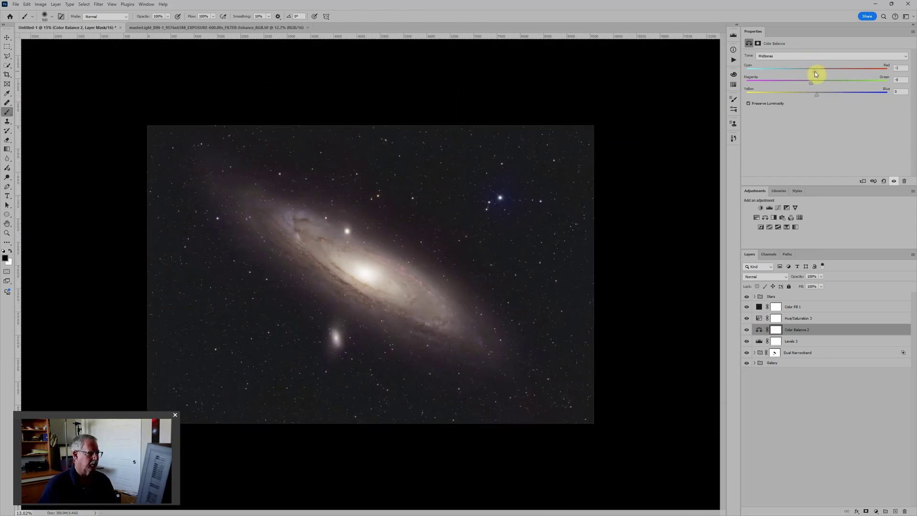
{"action": "left_click_drag", "start_coordinate": [818, 74], "coordinate": [815, 72]}
{"action": "scroll", "coordinate": [460, 187], "scroll_direction": "up", "scroll_amount": 2}
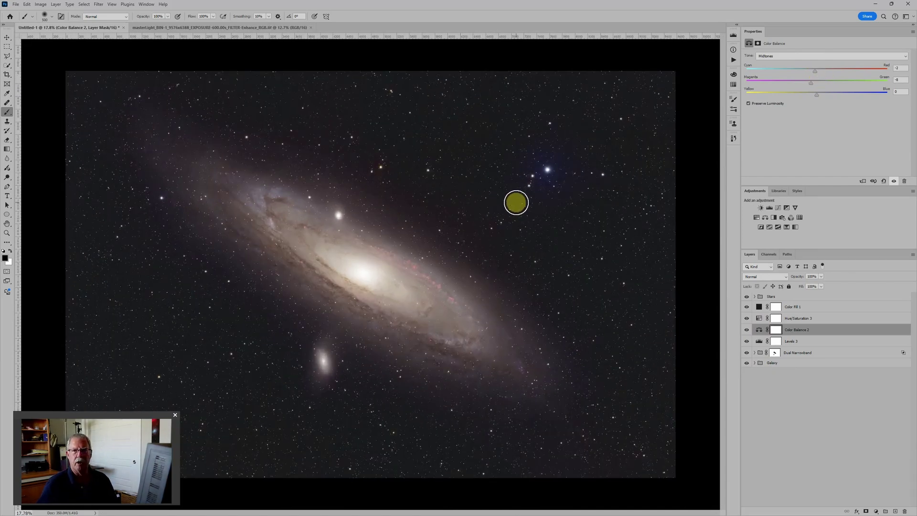
{"action": "scroll", "coordinate": [496, 207], "scroll_direction": "down", "scroll_amount": 1}
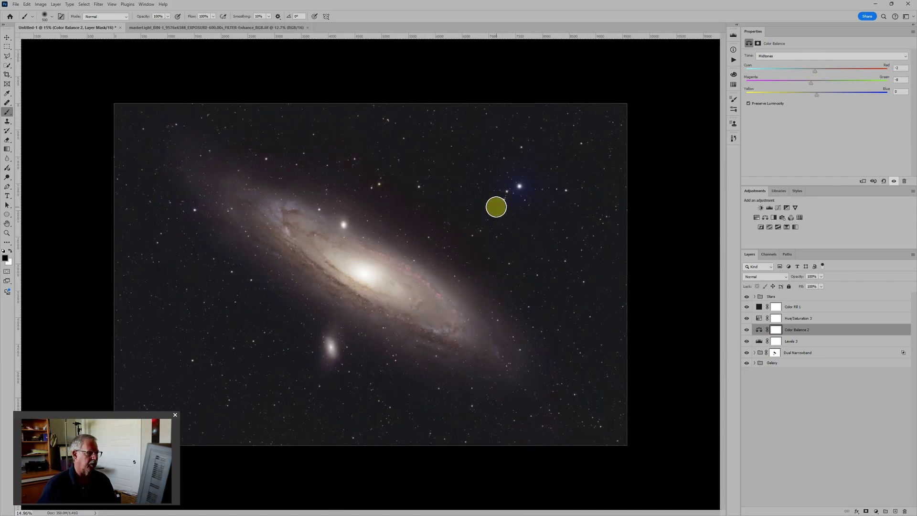
{"action": "scroll", "coordinate": [433, 216], "scroll_direction": "down", "scroll_amount": 1}
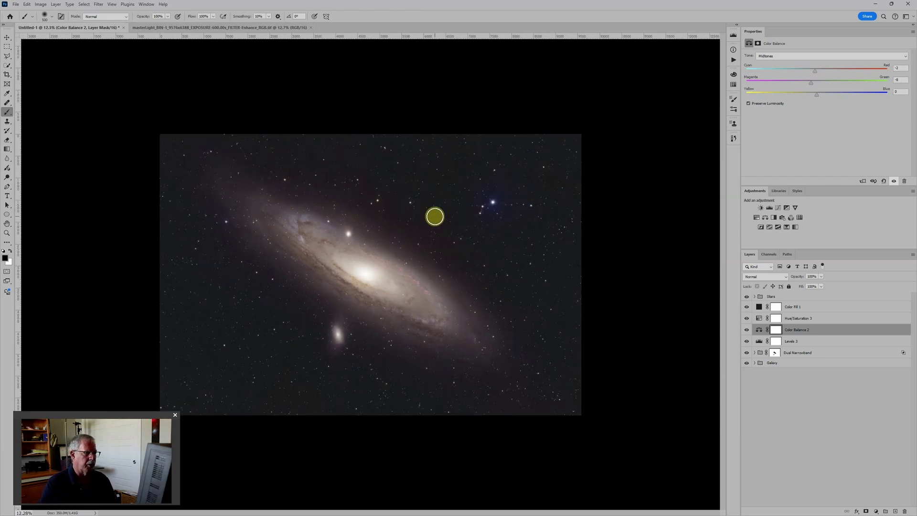
{"action": "left_click", "coordinate": [823, 56]}
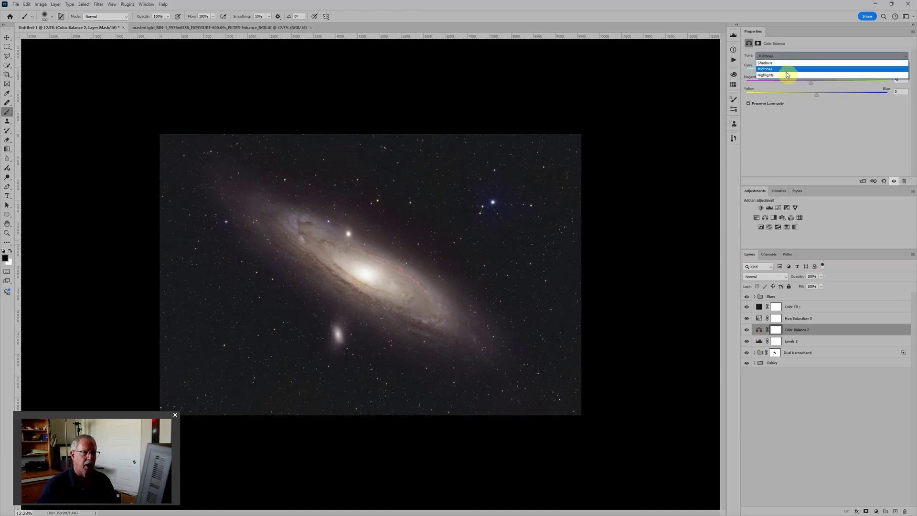
{"action": "left_click", "coordinate": [786, 63]}
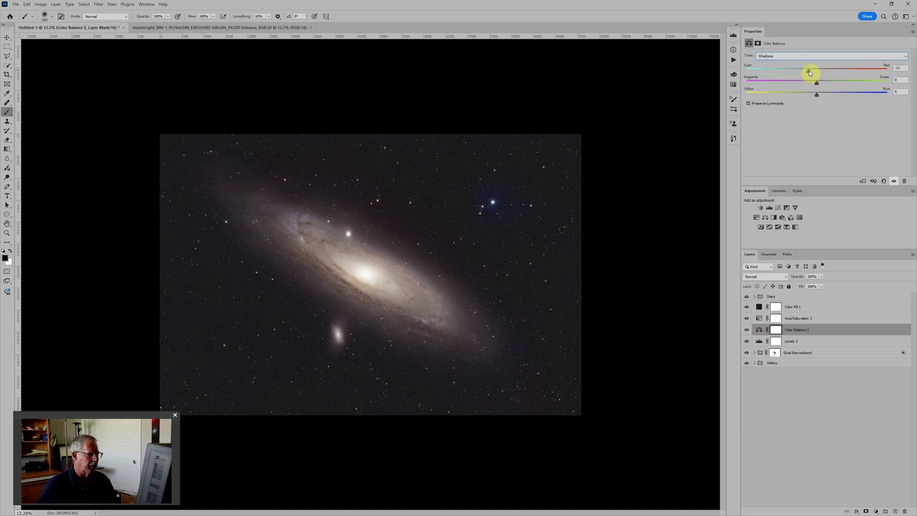
{"action": "left_click_drag", "start_coordinate": [814, 72], "coordinate": [807, 72]}
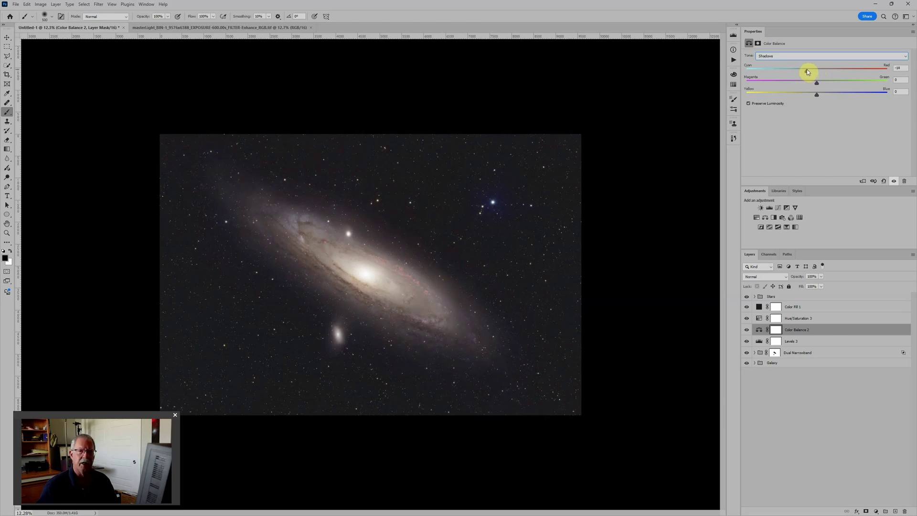